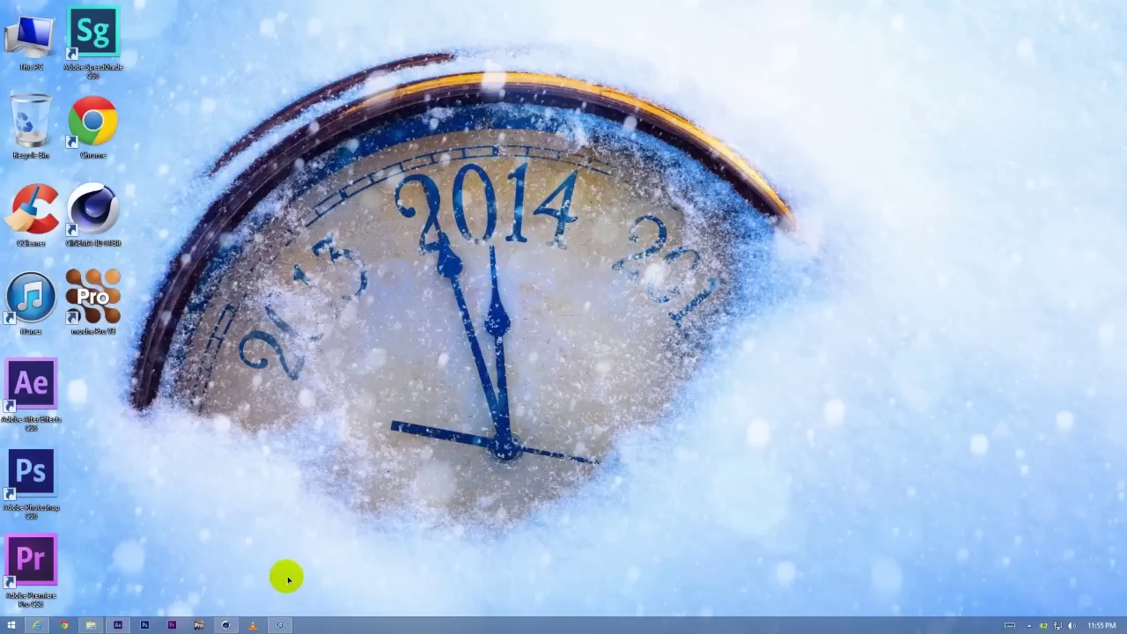
Review the cone's animation and its Point null in Cinema 4D, along with the matching Cone composition in After Effects.
{"action": "left_click", "coordinate": [223, 622]}
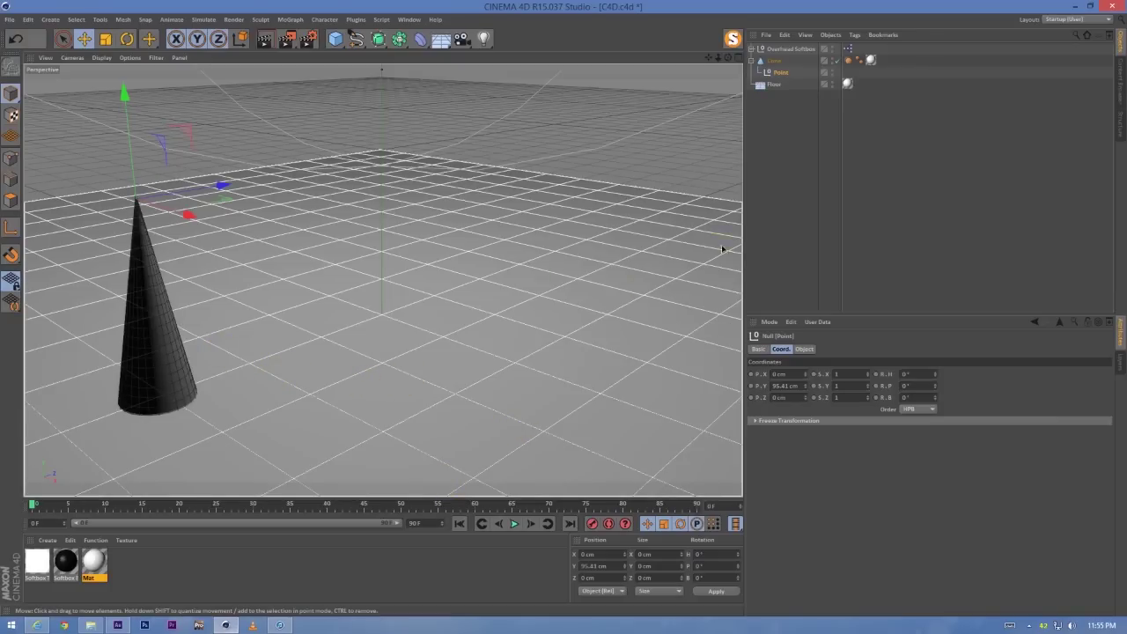
{"action": "left_click", "coordinate": [772, 212]}
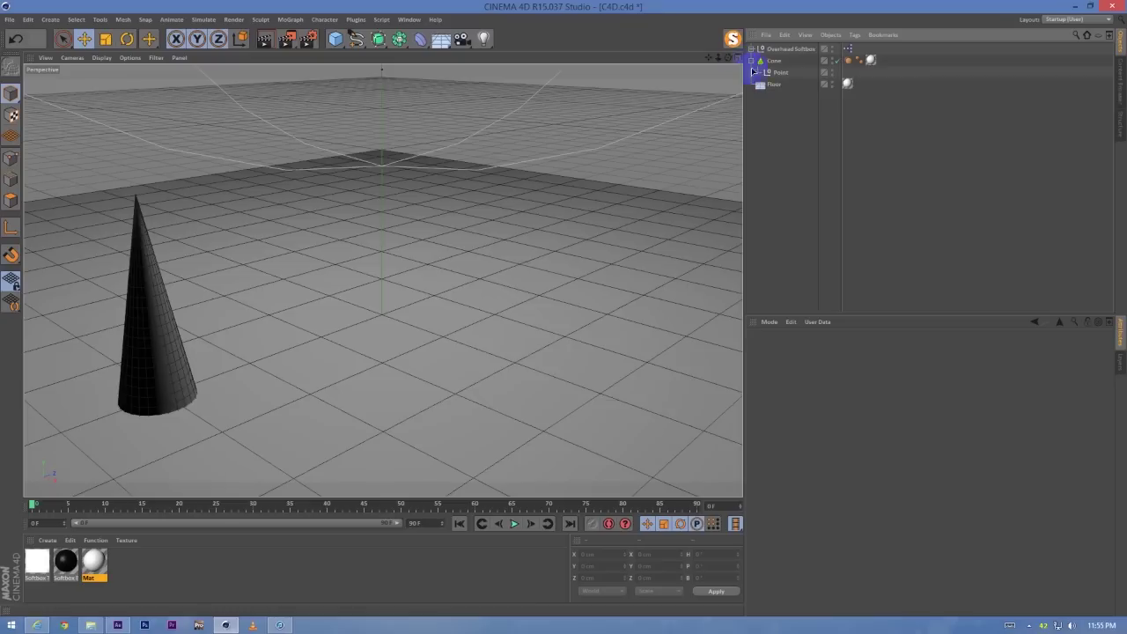
{"action": "left_click", "coordinate": [771, 61]}
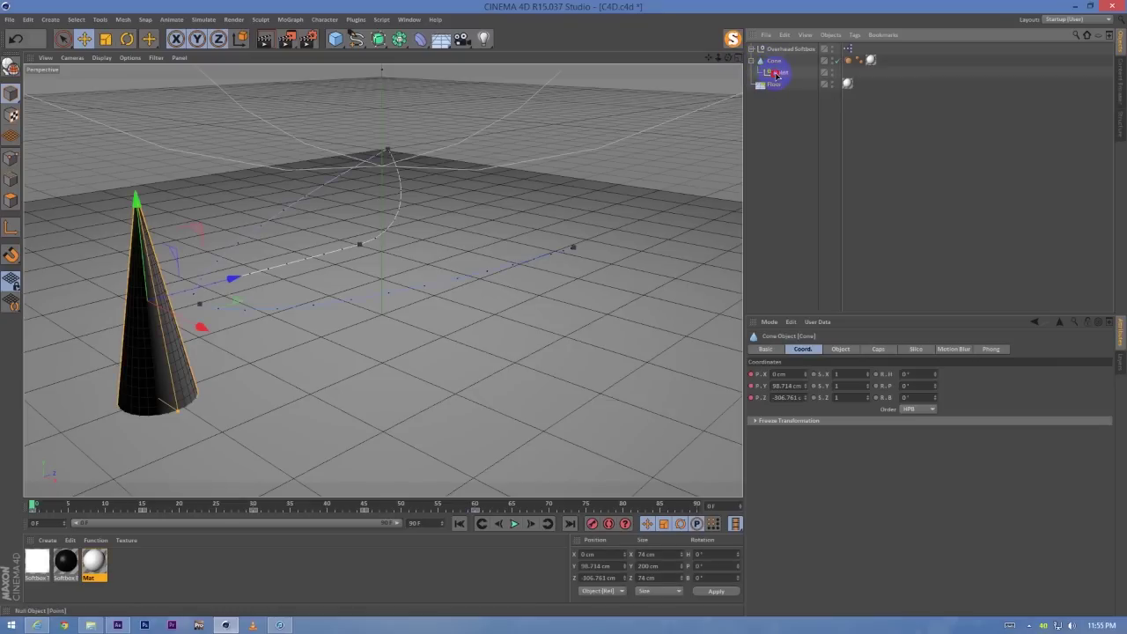
{"action": "left_click", "coordinate": [776, 74]}
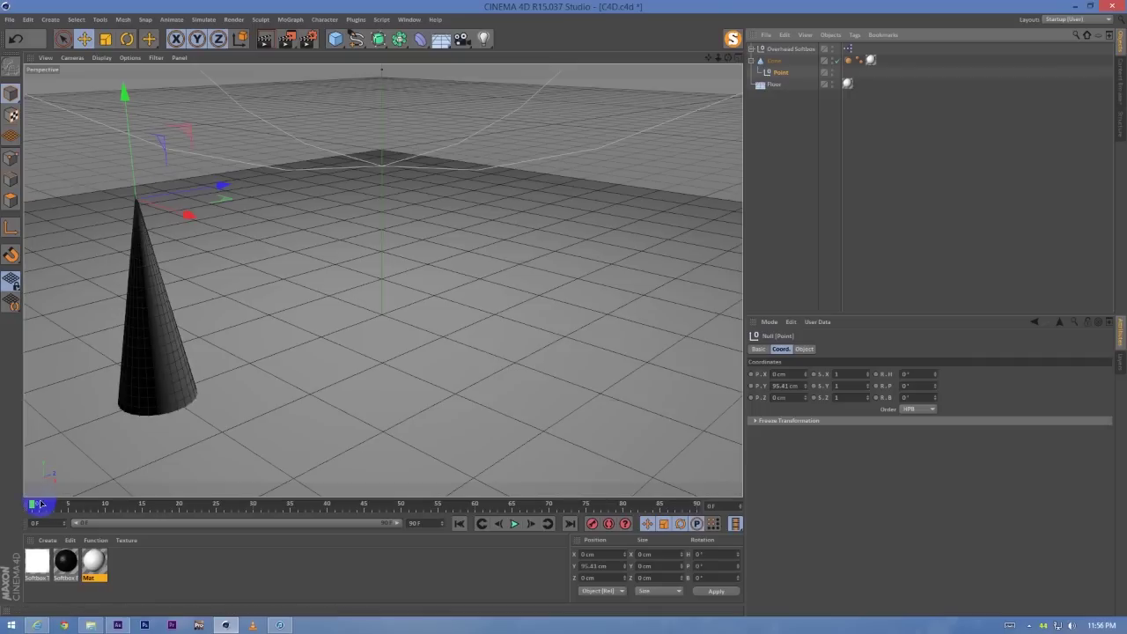
{"action": "left_click_drag", "start_coordinate": [35, 504], "coordinate": [321, 503]}
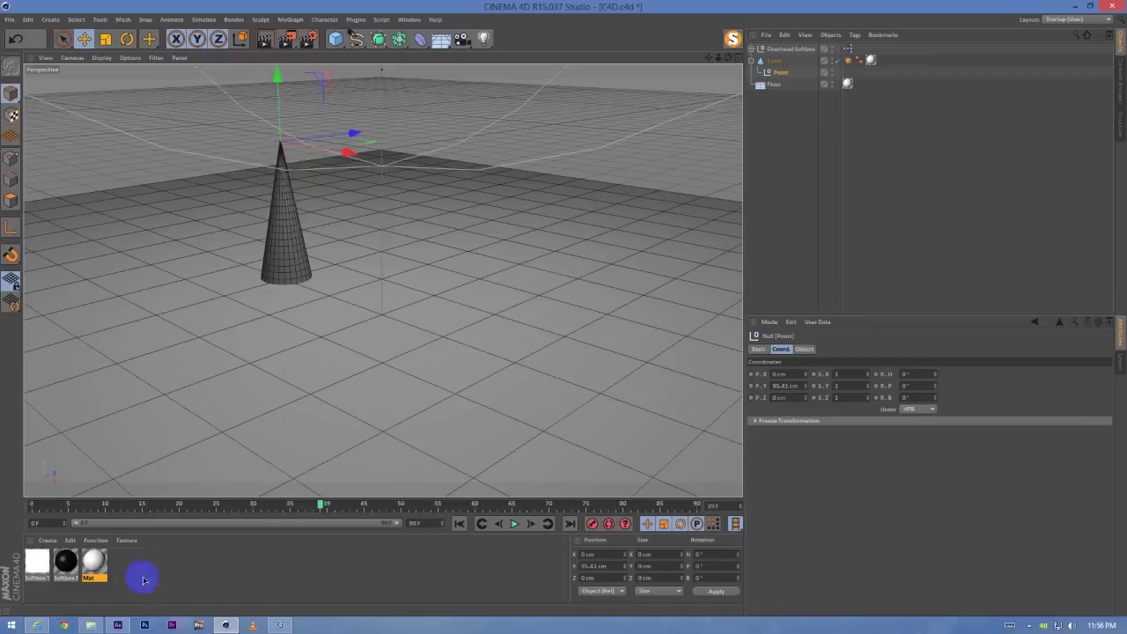
{"action": "left_click", "coordinate": [122, 626]}
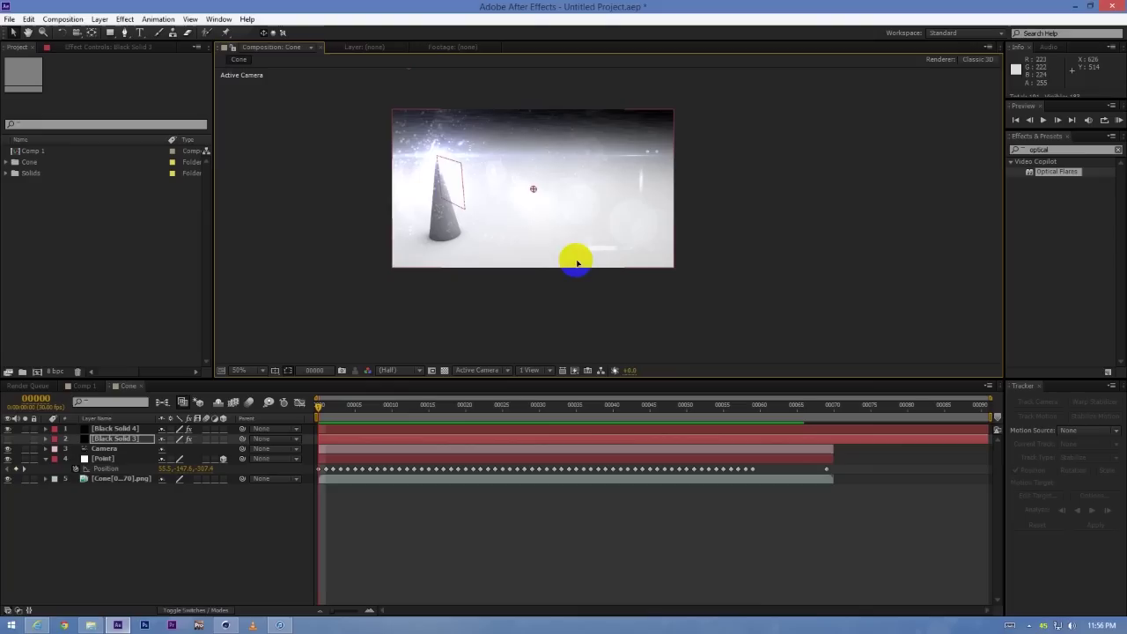
{"action": "left_click_drag", "start_coordinate": [327, 398], "coordinate": [252, 471]}
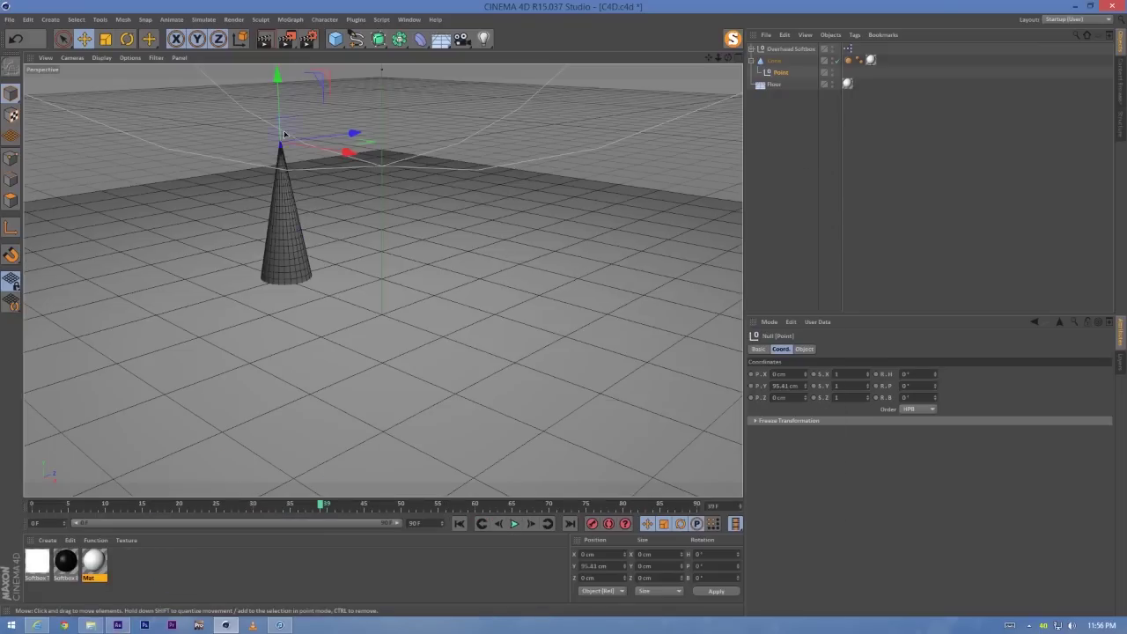
Return to Cinema 4D and delete the existing Point null under the Cone.
{"action": "left_click", "coordinate": [79, 506]}
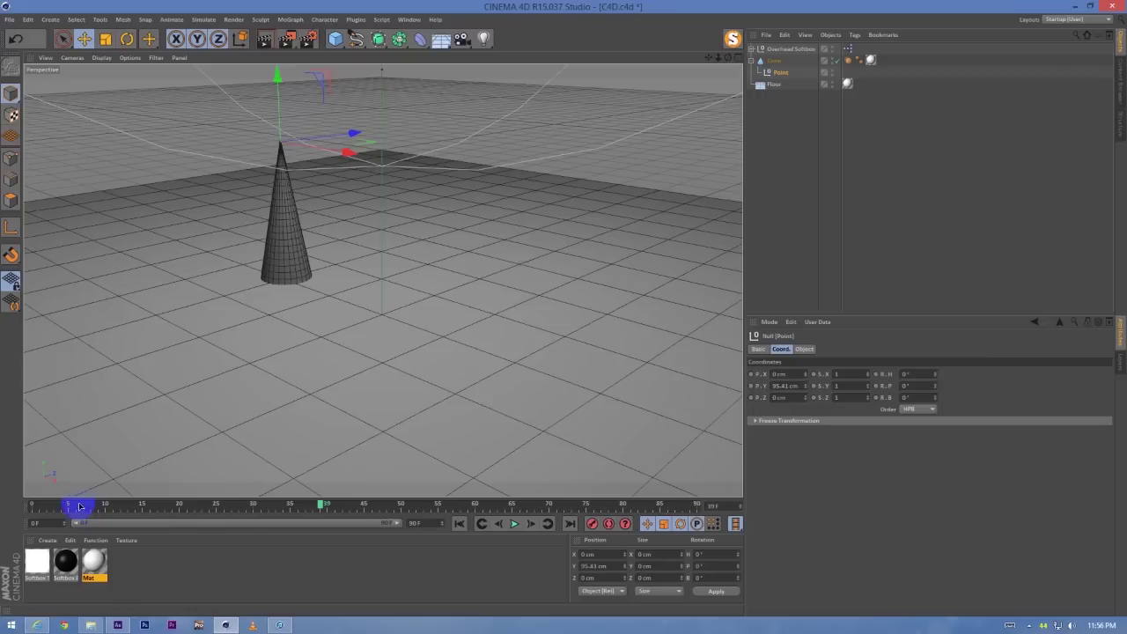
{"action": "mouse_move", "coordinate": [55, 508]}
{"action": "left_mouse_down"}
{"action": "mouse_move", "coordinate": [264, 505]}
{"action": "mouse_move", "coordinate": [61, 504]}
{"action": "left_mouse_up"}
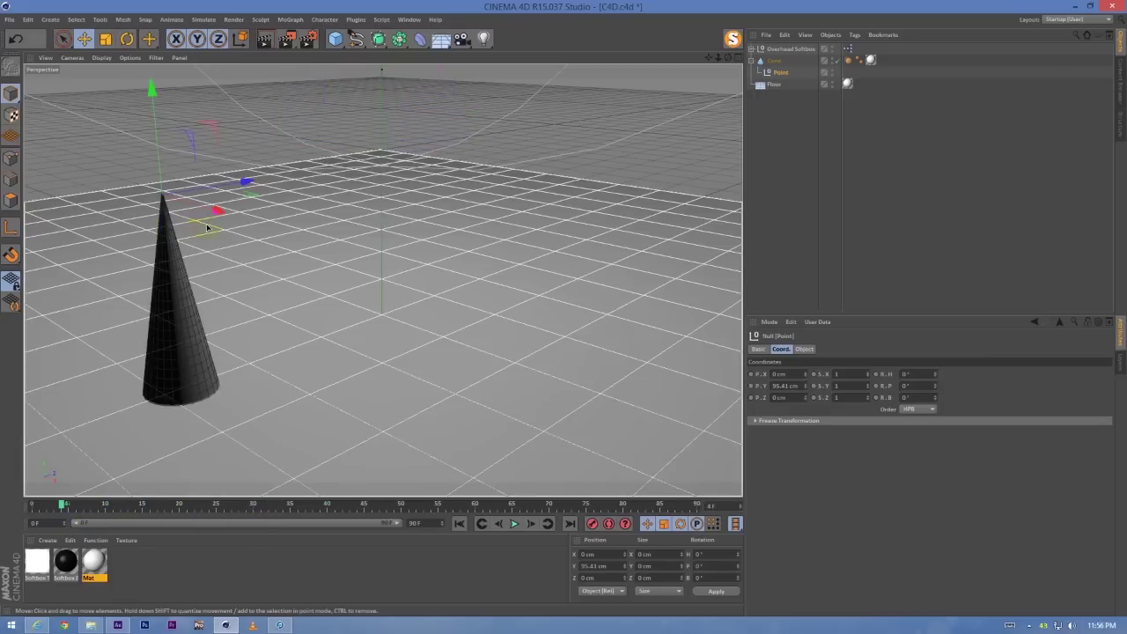
{"action": "left_click", "coordinate": [921, 161]}
{"action": "left_click", "coordinate": [771, 71]}
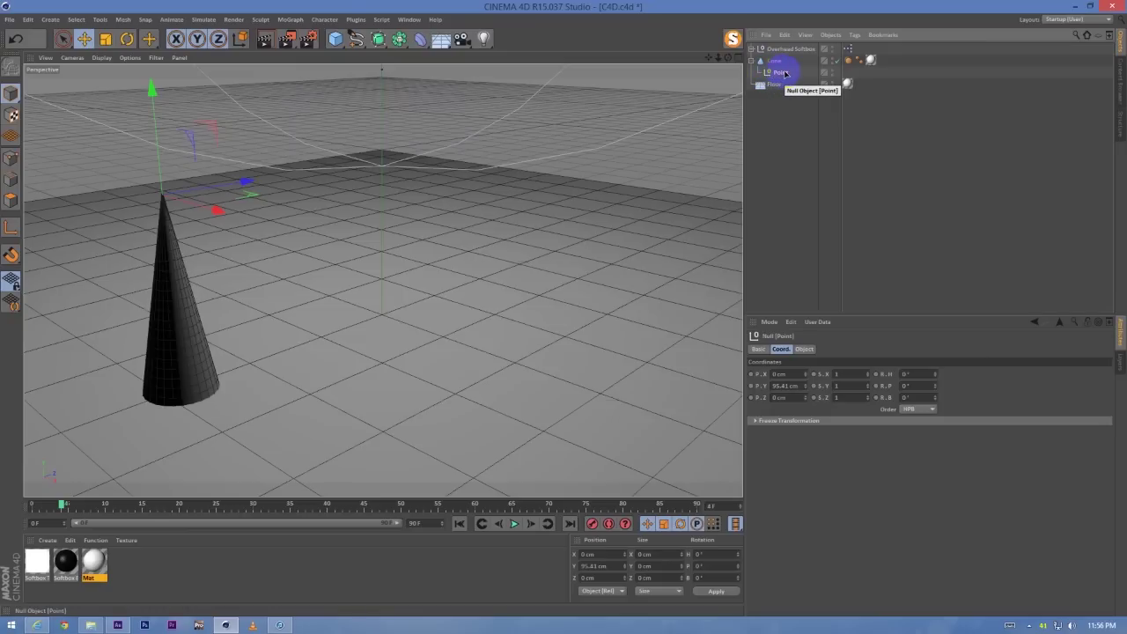
{"action": "key", "text": "Delete"}
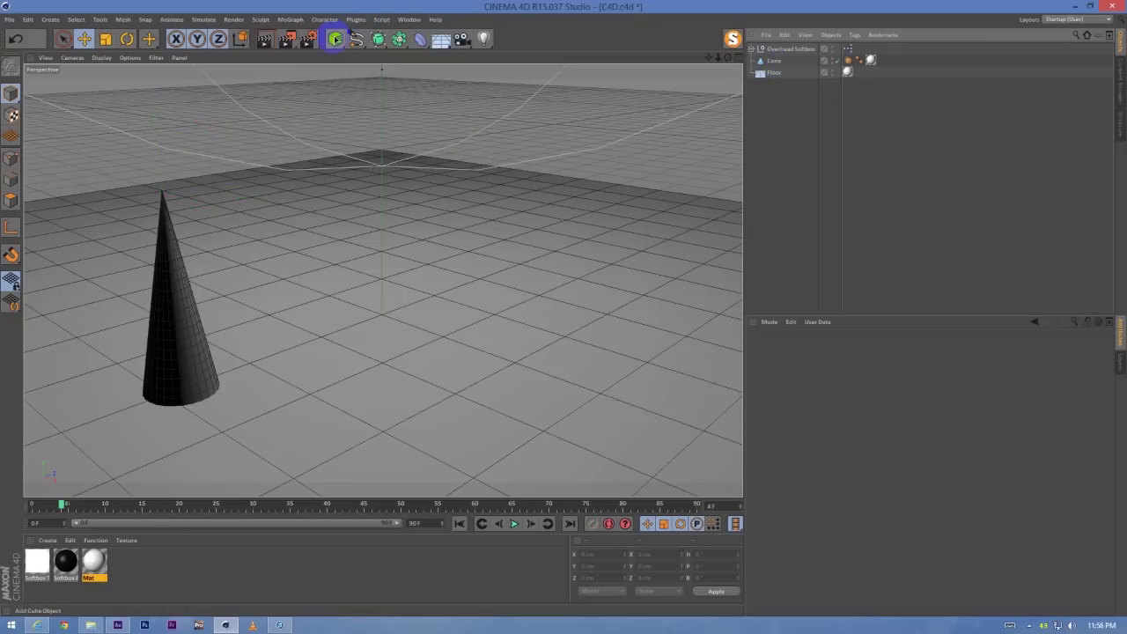
Add a new null object to the scene and rename it point.
{"action": "left_click_drag", "start_coordinate": [336, 38], "coordinate": [376, 58]}
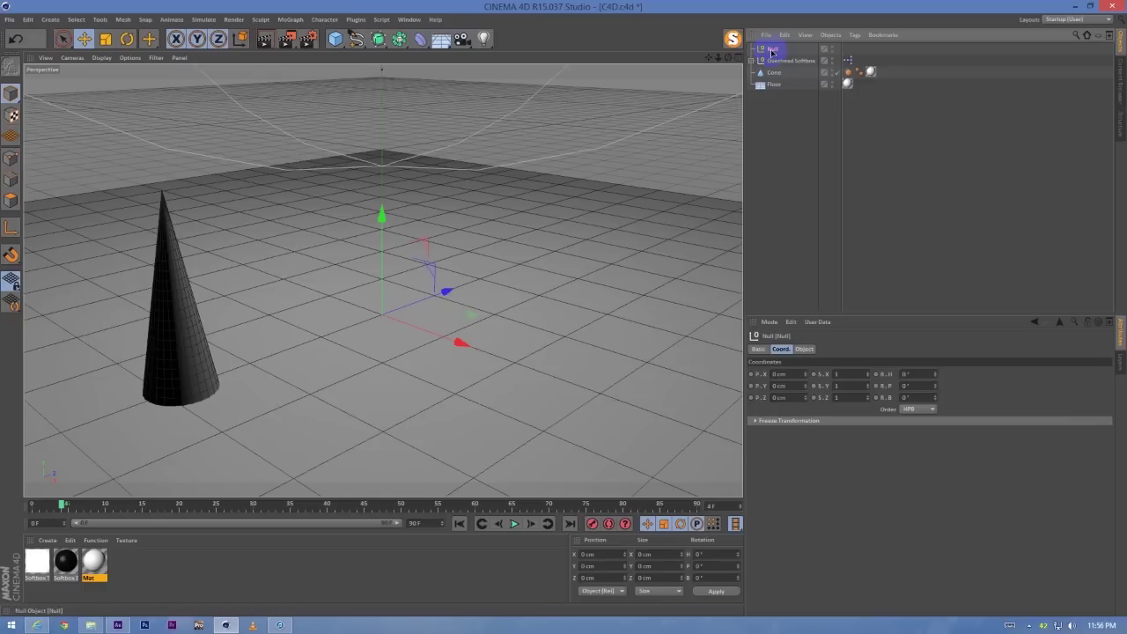
{"action": "double_click", "coordinate": [772, 49]}
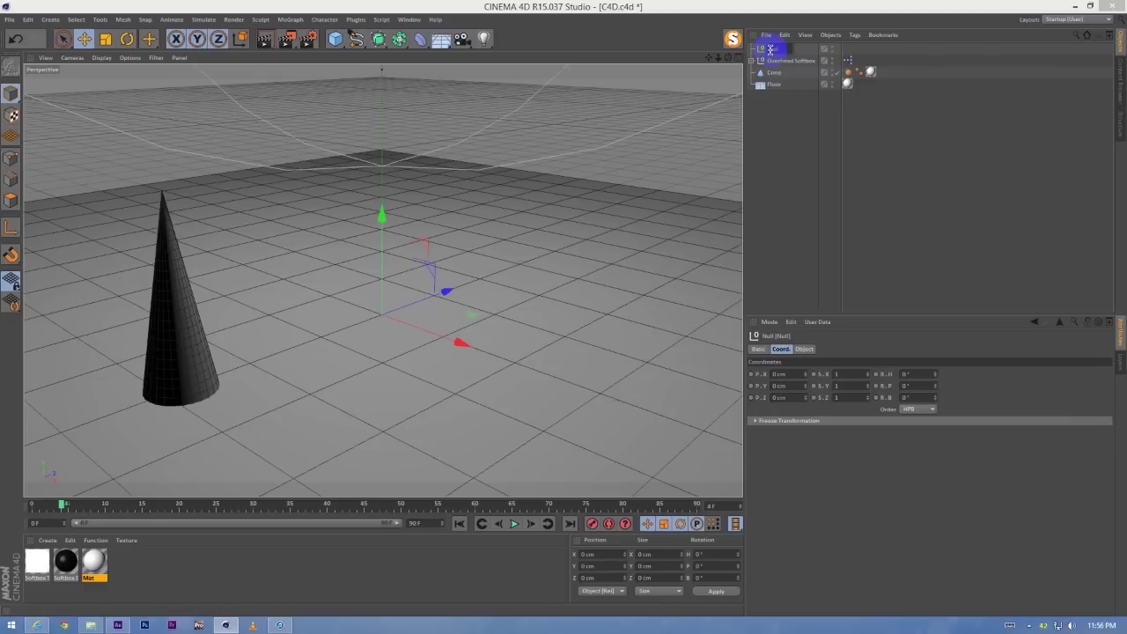
{"action": "type", "text": "point"}
{"action": "key", "text": "Return"}
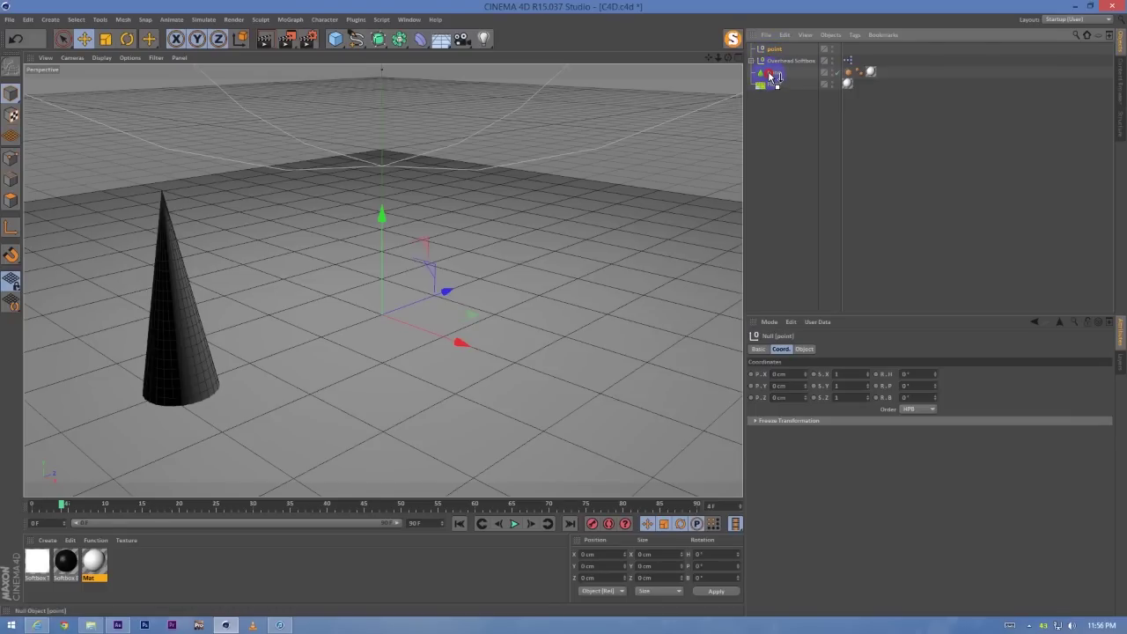
Make the point null a child of the Cone object.
{"action": "left_click_drag", "start_coordinate": [771, 76], "coordinate": [781, 74]}
{"action": "left_click", "coordinate": [778, 61]}
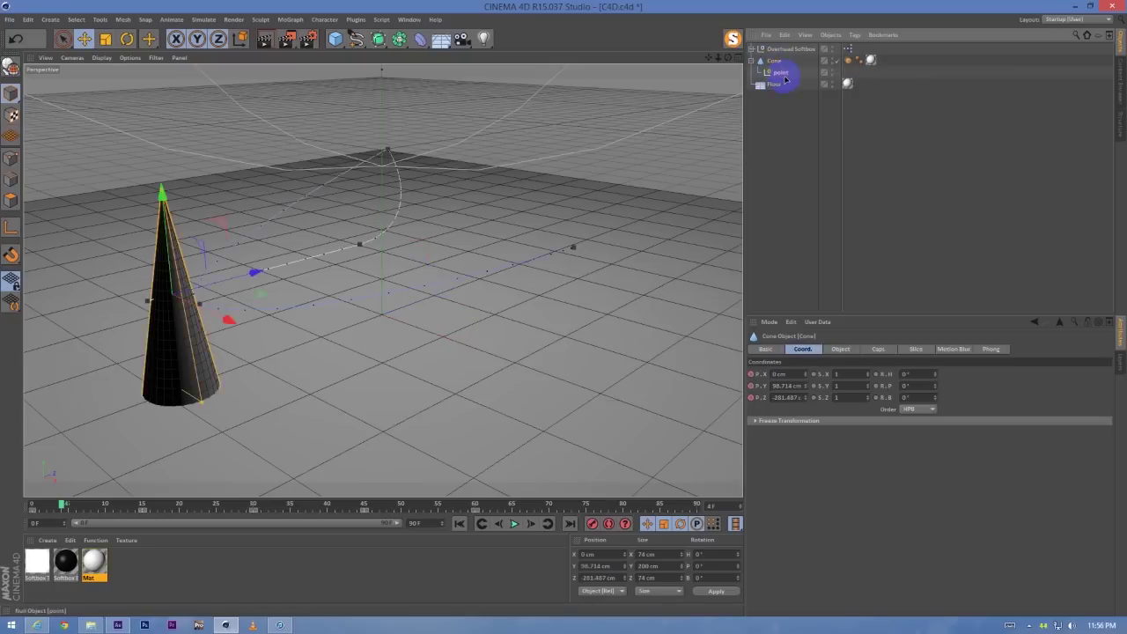
{"action": "left_click", "coordinate": [781, 74]}
{"action": "left_click", "coordinate": [776, 62]}
{"action": "left_click", "coordinate": [783, 74]}
{"action": "left_click", "coordinate": [776, 62]}
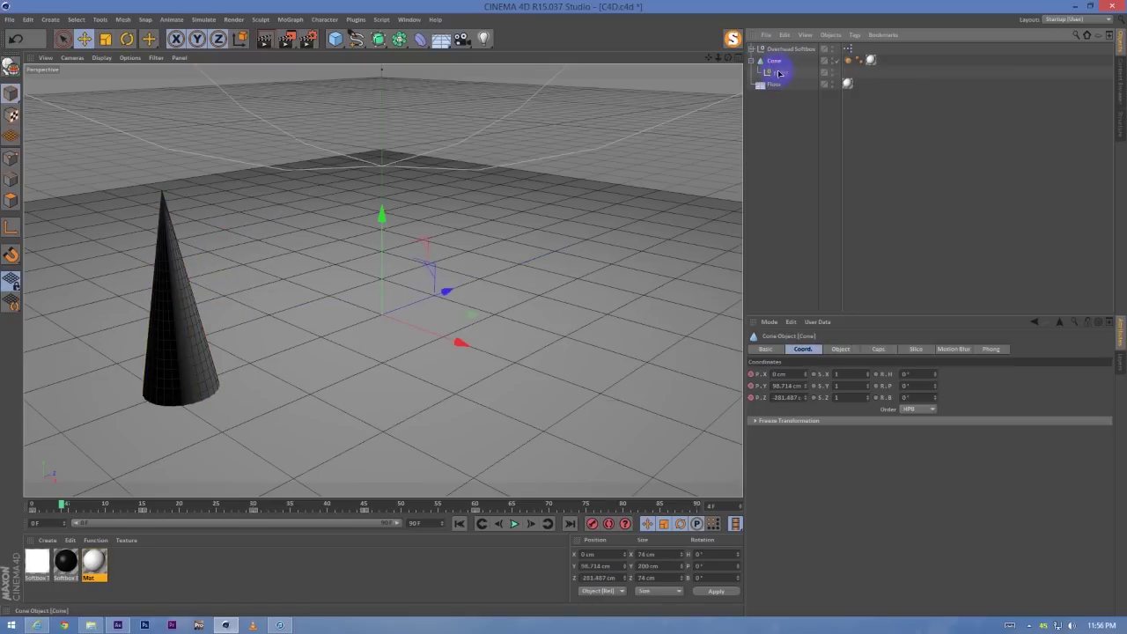
{"action": "left_click", "coordinate": [781, 74]}
{"action": "left_click", "coordinate": [775, 62]}
{"action": "left_click", "coordinate": [780, 75]}
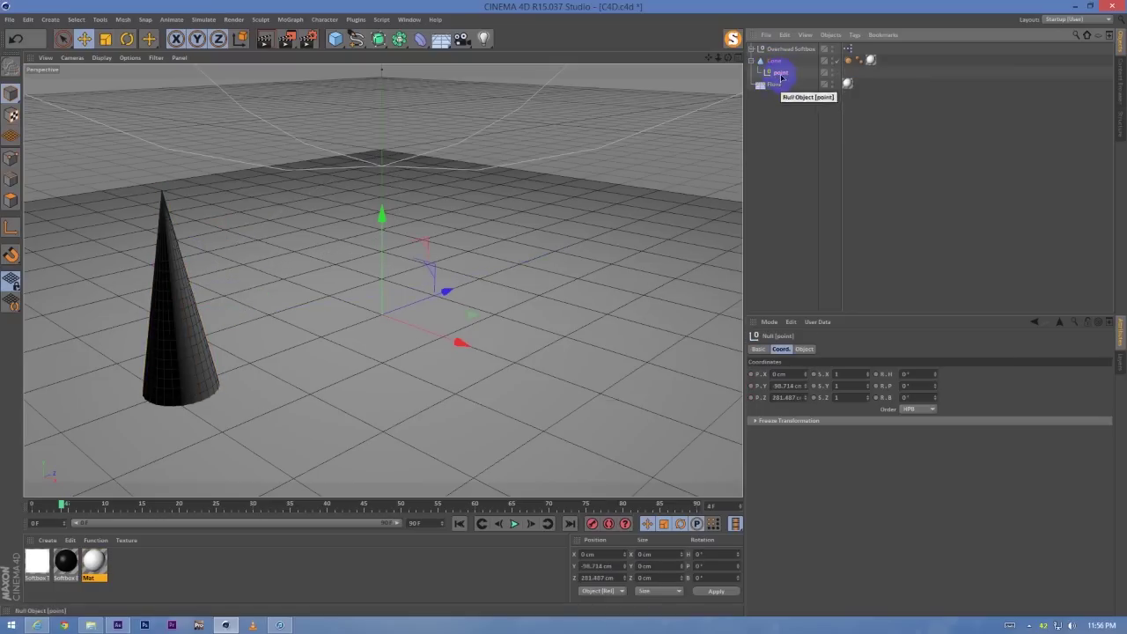
Zero the point null's position coordinates and raise it to the cone's tip, at about 95.2 cm in Y.
{"action": "left_click", "coordinate": [794, 386]}
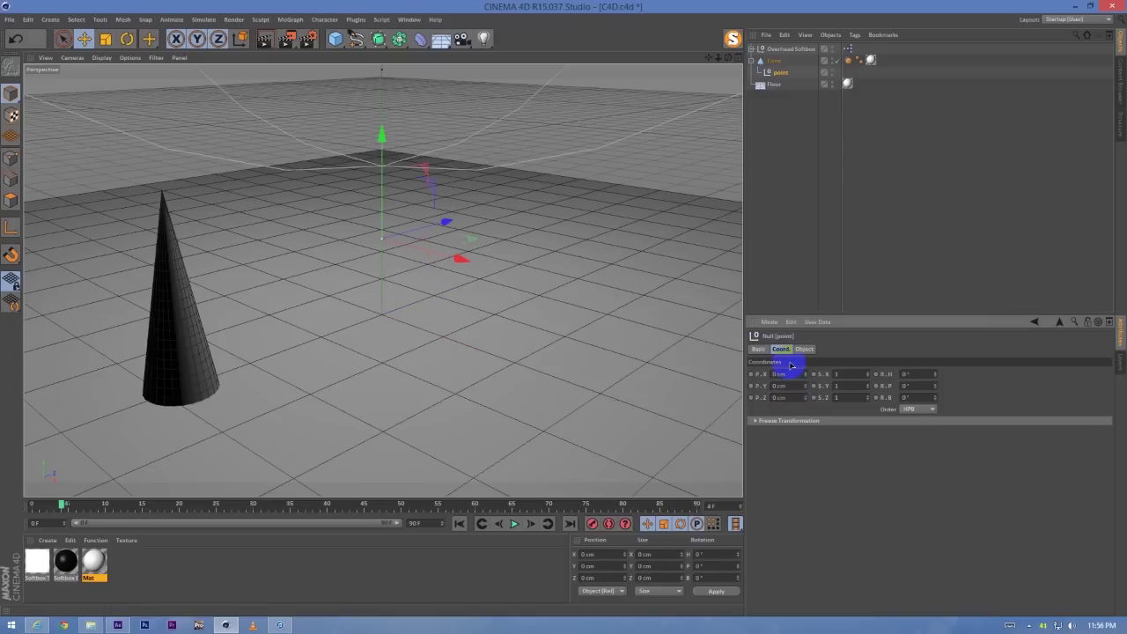
{"action": "key", "text": "Return"}
{"action": "left_click_drag", "start_coordinate": [162, 195], "coordinate": [152, 93]}
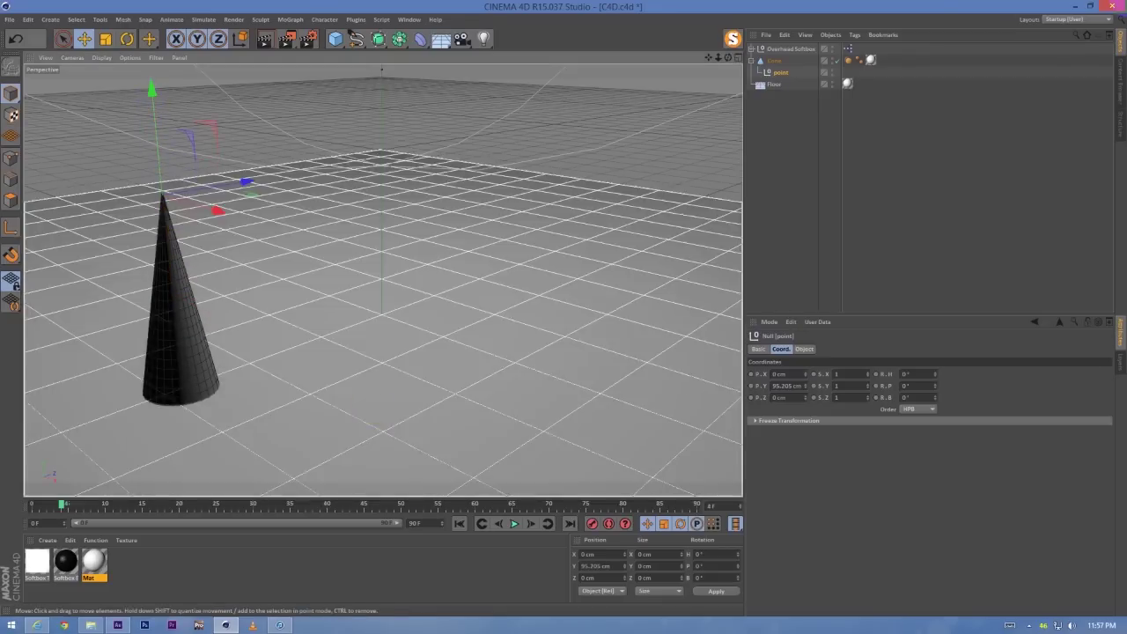
{"action": "left_click", "coordinate": [62, 507]}
{"action": "mouse_move", "coordinate": [62, 507]}
{"action": "left_mouse_down"}
{"action": "mouse_move", "coordinate": [282, 501]}
{"action": "mouse_move", "coordinate": [10, 503]}
{"action": "left_mouse_up"}
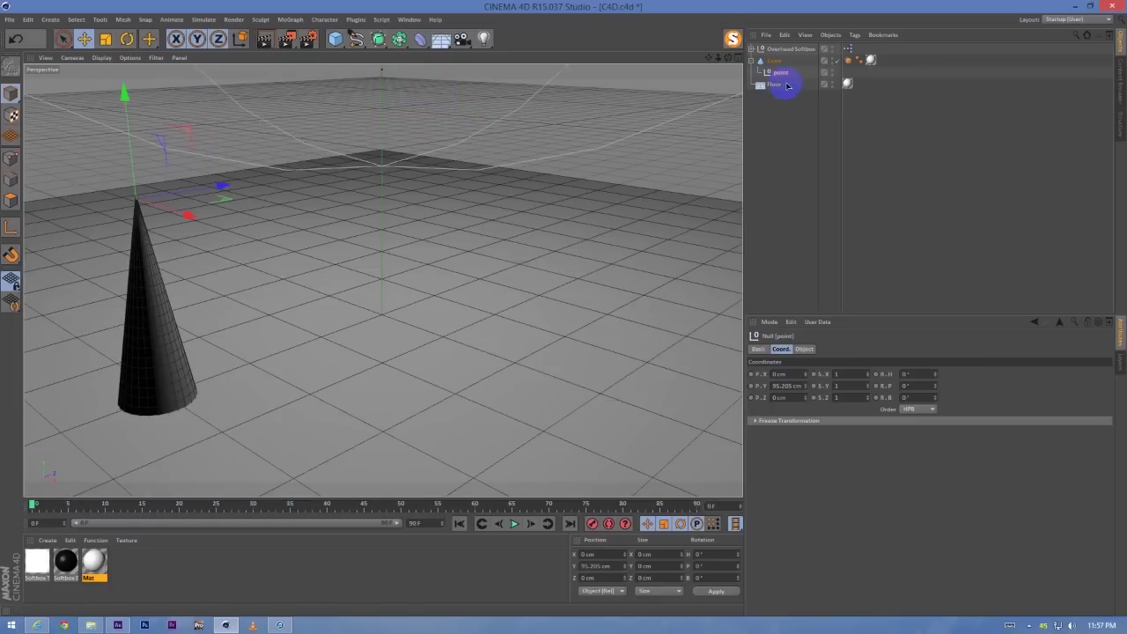
{"action": "right_click", "coordinate": [786, 76]}
{"action": "mouse_move", "coordinate": [834, 84]}
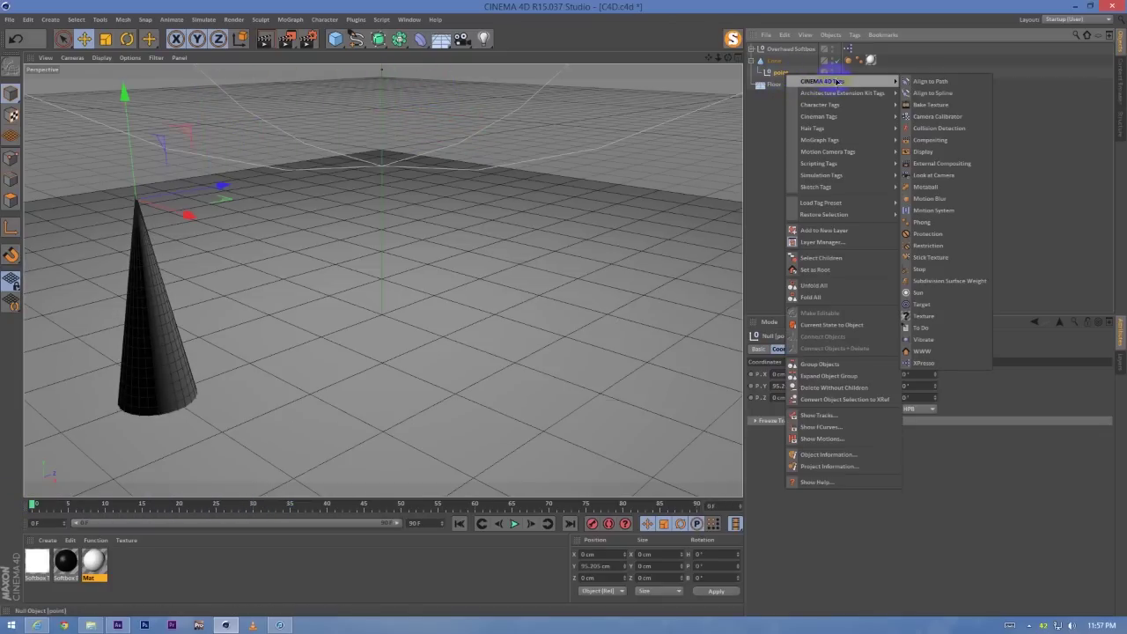
{"action": "left_click", "coordinate": [764, 100]}
Add an External Compositing tag to the point null.
{"action": "right_click", "coordinate": [777, 75]}
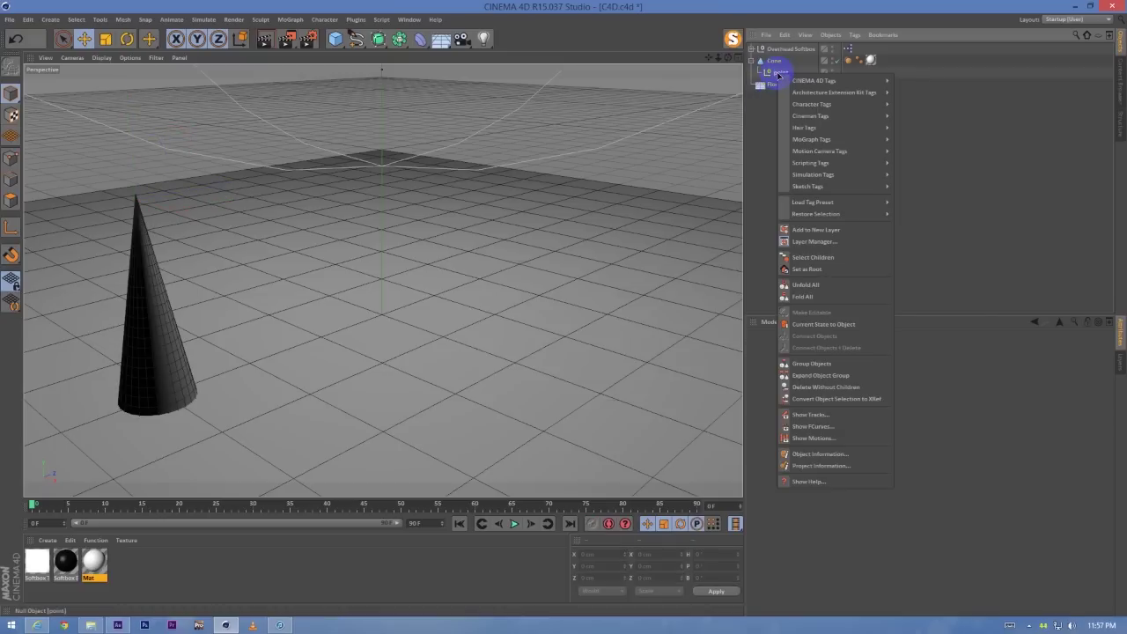
{"action": "left_click", "coordinate": [797, 80]}
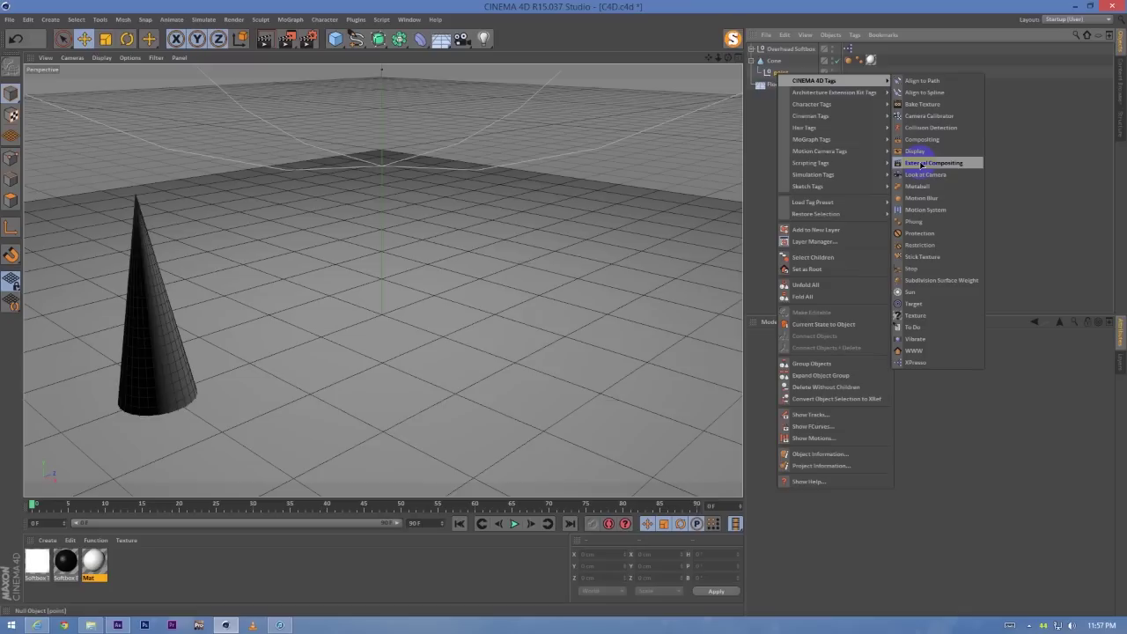
{"action": "left_click", "coordinate": [920, 164]}
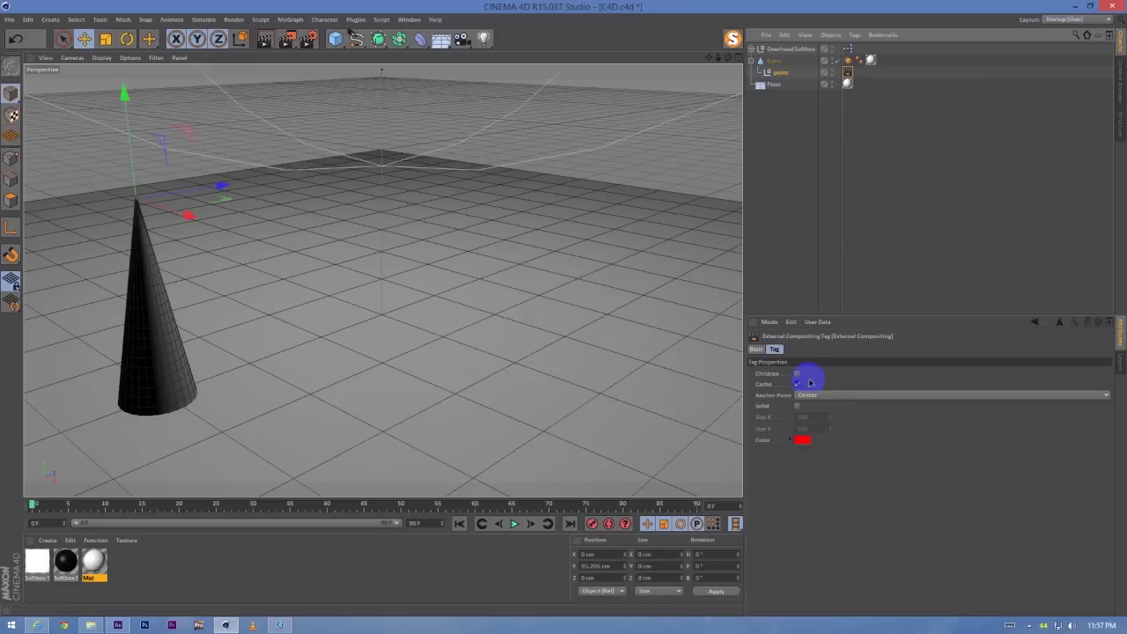
{"action": "left_click", "coordinate": [757, 164]}
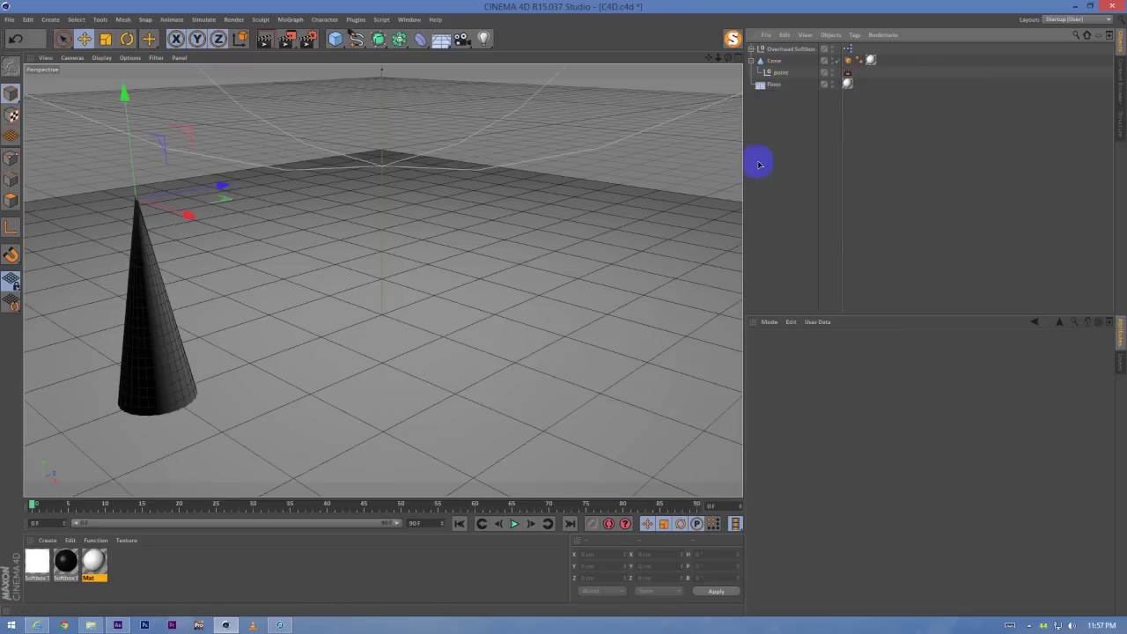
Enable saving of a compositing project file in the render settings, with 3D data included.
{"action": "left_click_drag", "start_coordinate": [42, 507], "coordinate": [224, 507]}
{"action": "left_click", "coordinate": [308, 38]}
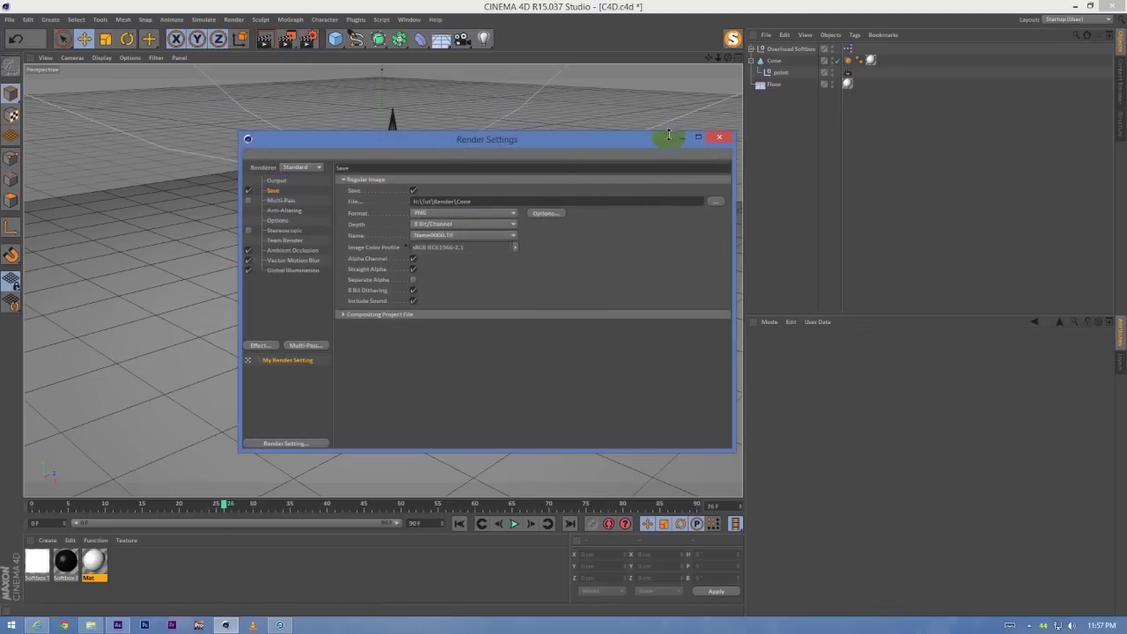
{"action": "mouse_move", "coordinate": [669, 135]}
{"action": "left_mouse_down"}
{"action": "mouse_move", "coordinate": [665, 196]}
{"action": "mouse_move", "coordinate": [680, 128]}
{"action": "left_mouse_up"}
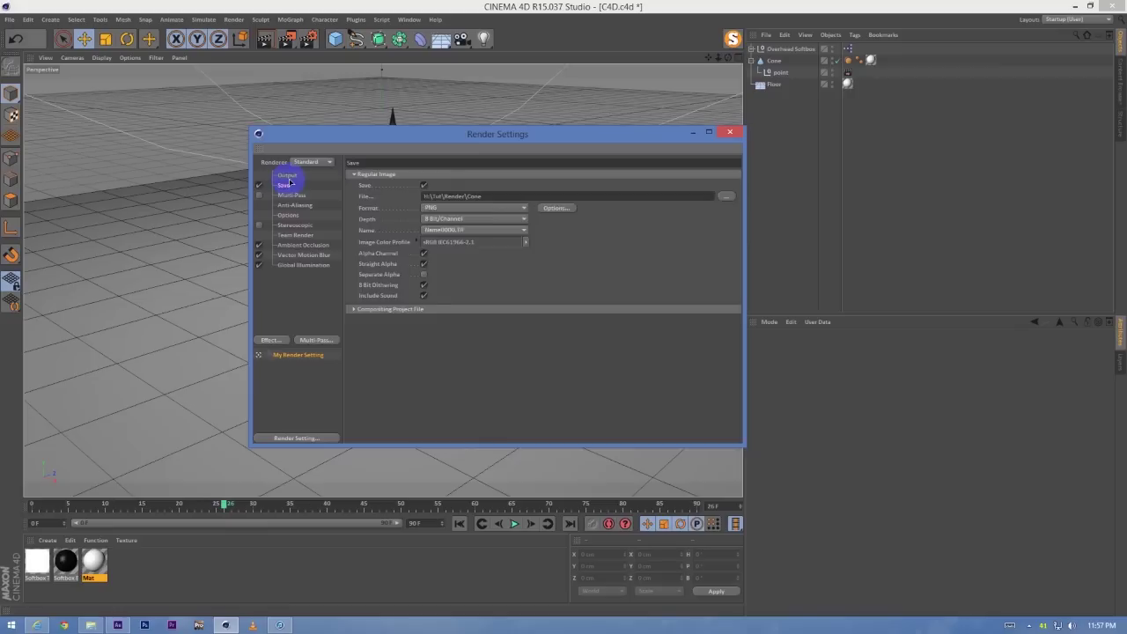
{"action": "left_click", "coordinate": [289, 177]}
{"action": "left_click", "coordinate": [291, 194]}
{"action": "left_click", "coordinate": [291, 185]}
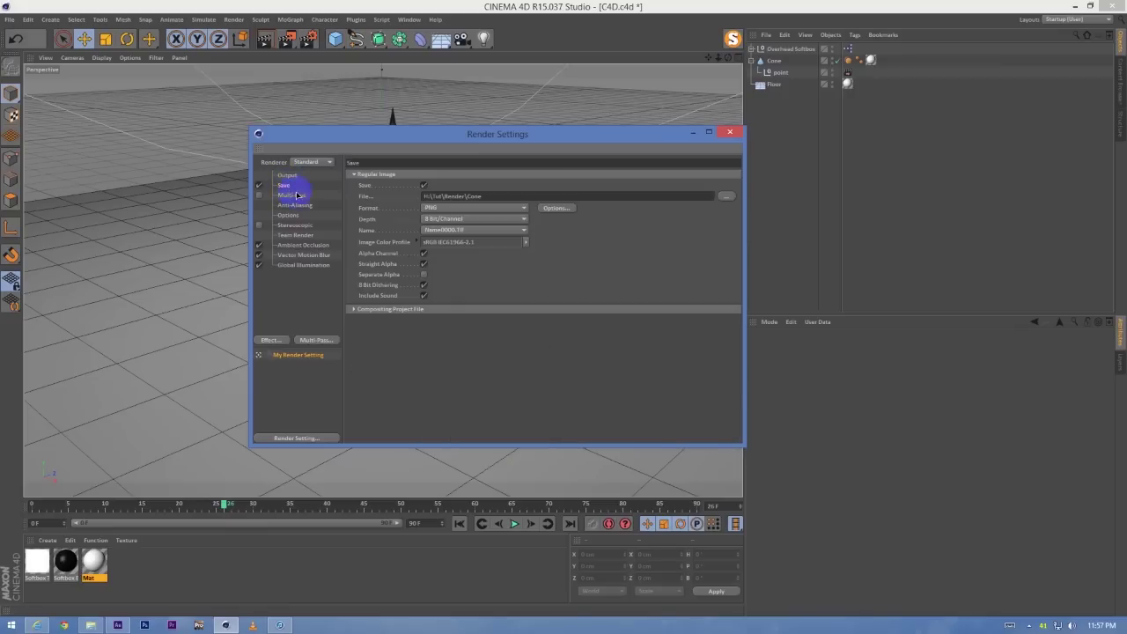
{"action": "left_click", "coordinate": [354, 309]}
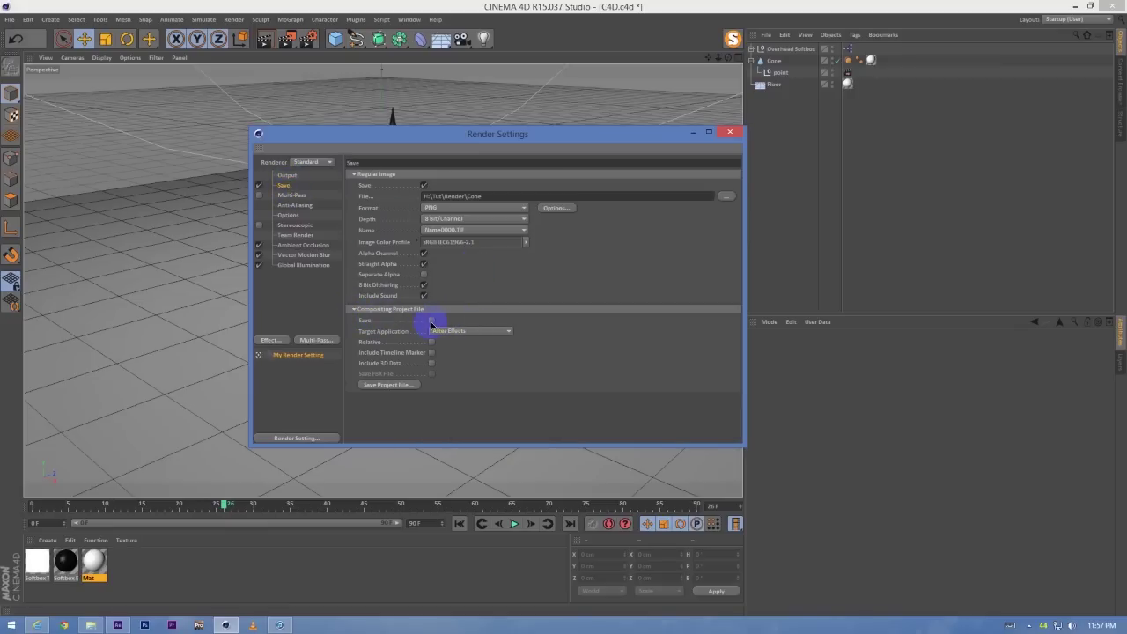
{"action": "left_click", "coordinate": [431, 365]}
Choose After Effects as the target application for the compositing project file.
{"action": "left_click_drag", "start_coordinate": [592, 133], "coordinate": [834, 182]}
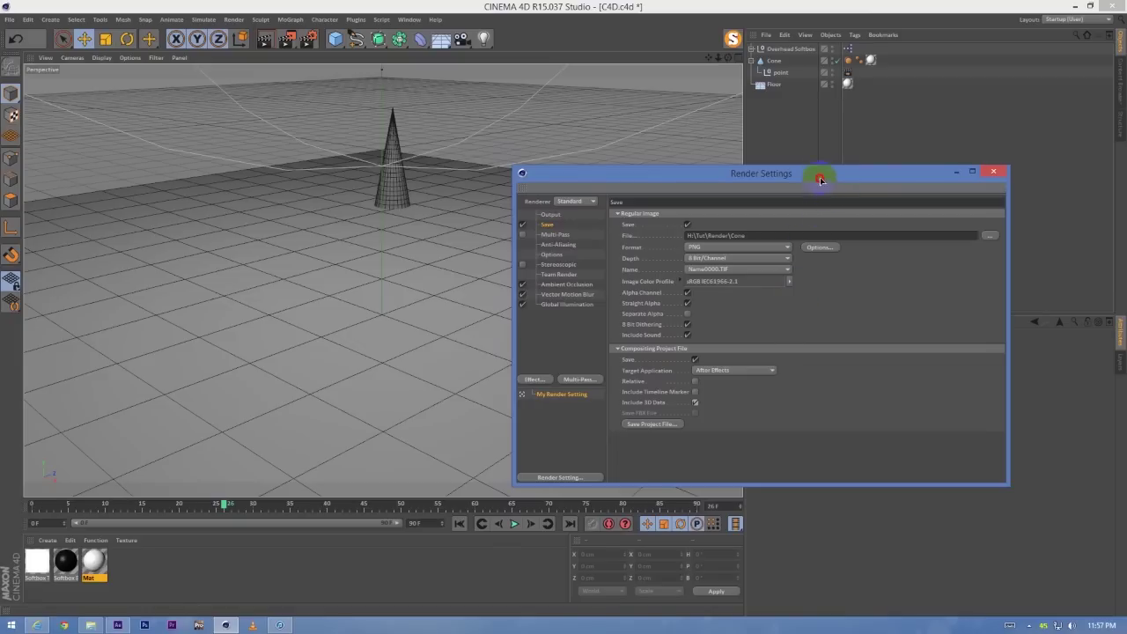
{"action": "left_click_drag", "start_coordinate": [812, 170], "coordinate": [794, 152]}
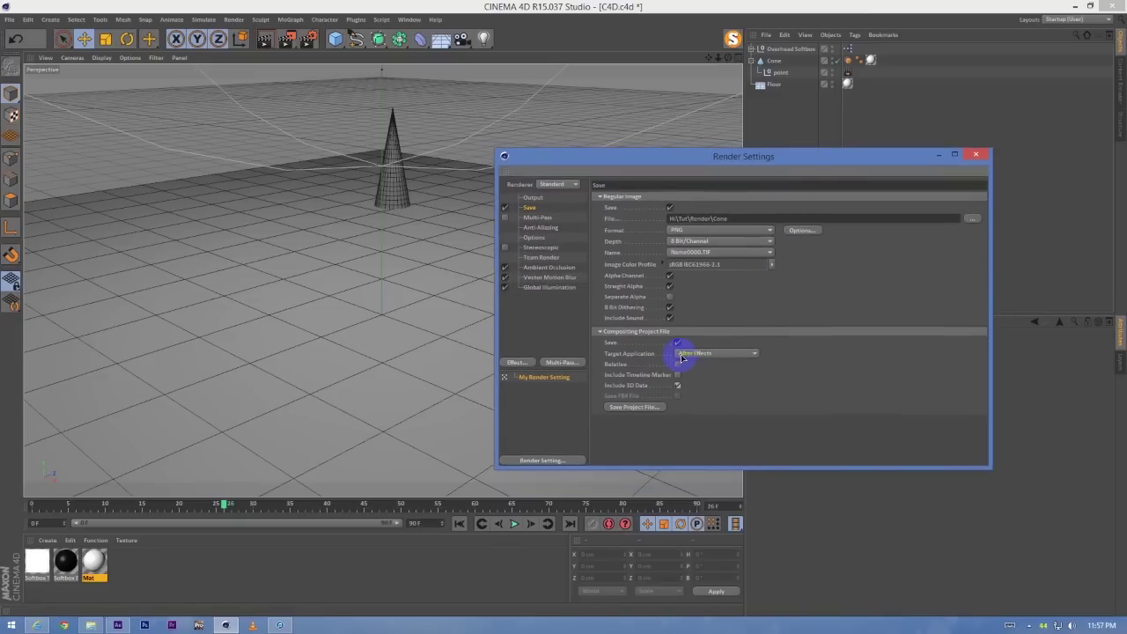
{"action": "left_click", "coordinate": [682, 354]}
{"action": "left_click", "coordinate": [705, 368]}
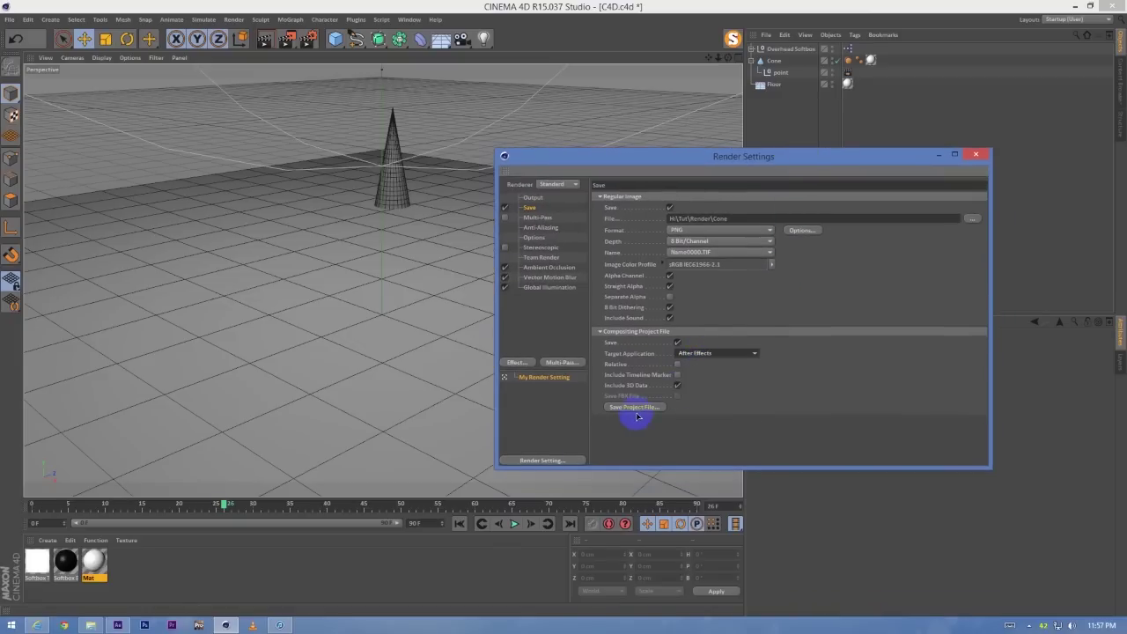
Save the compositing project file in the Tut folder under the name Composition.
{"action": "left_click", "coordinate": [634, 407]}
{"action": "left_click_drag", "start_coordinate": [670, 197], "coordinate": [285, 231]}
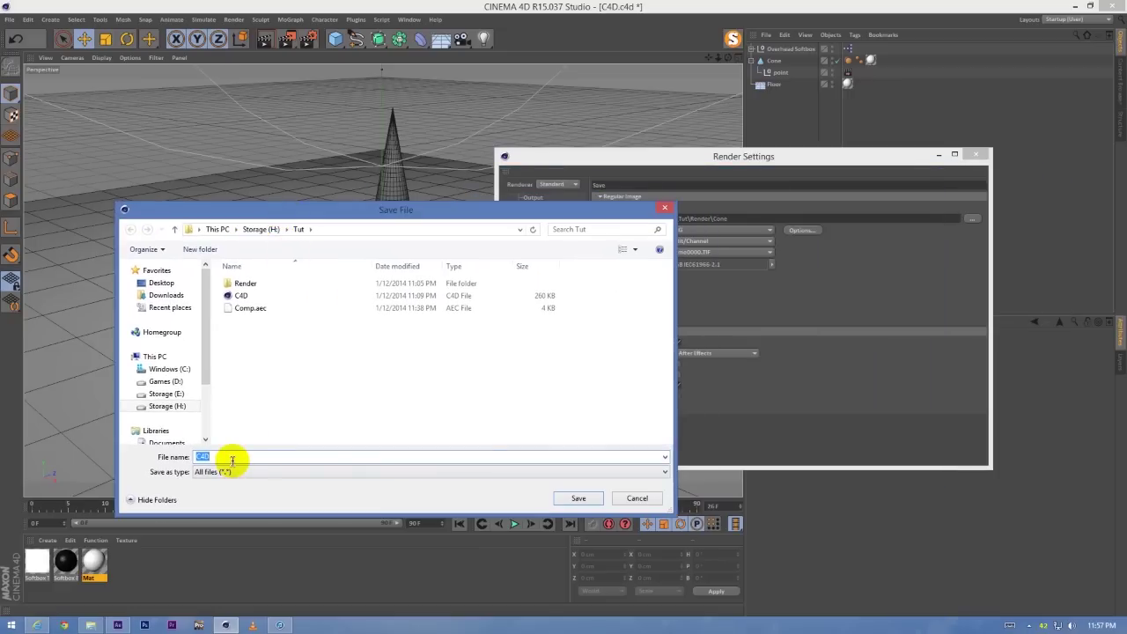
{"action": "type", "text": "C"}
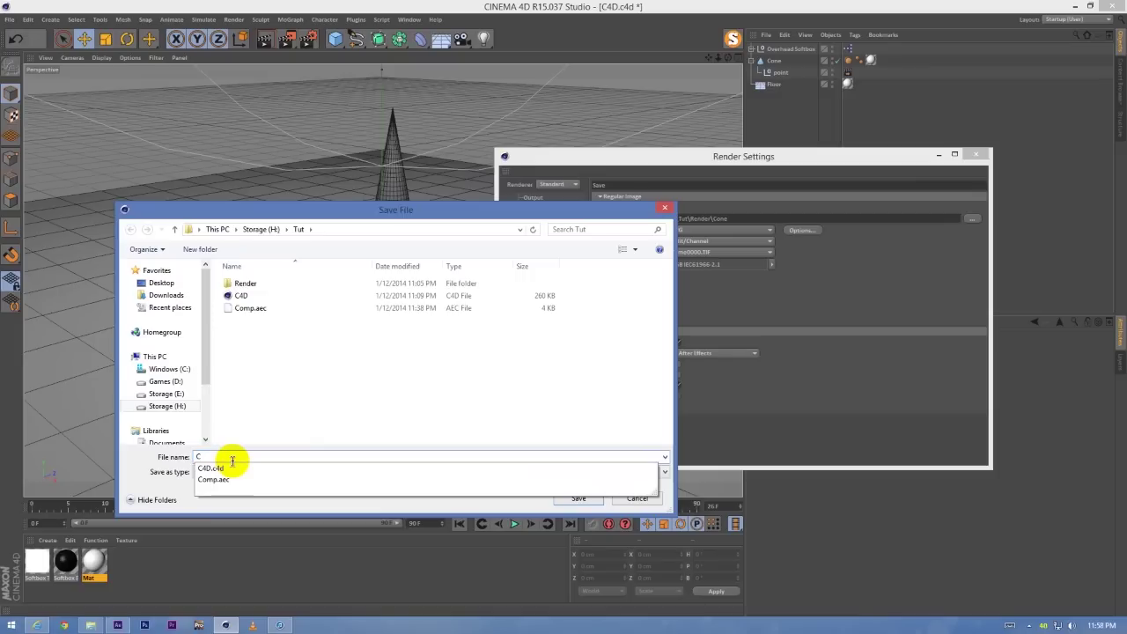
{"action": "type", "text": "omposition"}
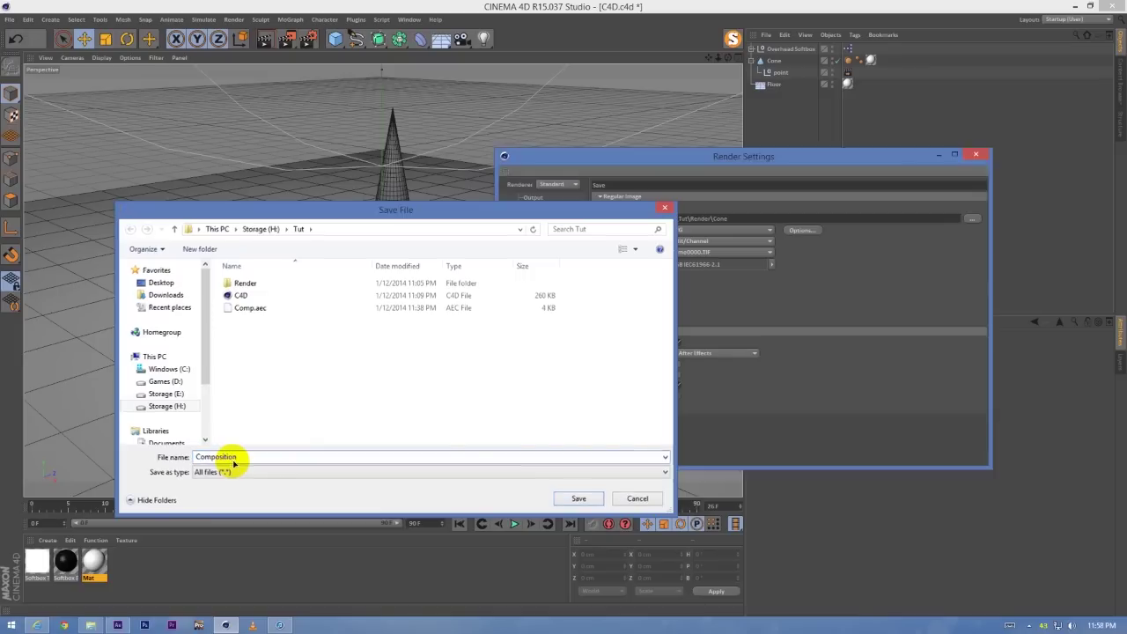
{"action": "key", "text": "Return"}
{"action": "left_click", "coordinate": [644, 408]}
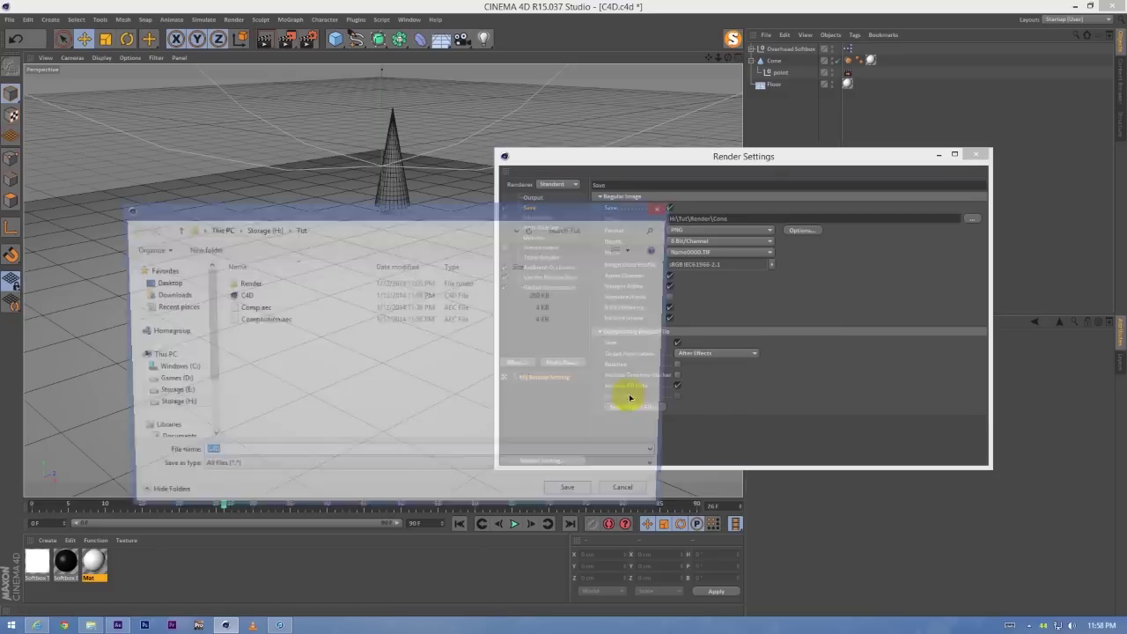
{"action": "left_click", "coordinate": [664, 209]}
Switch to After Effects and start a new project, discarding the changes to the open one.
{"action": "left_click", "coordinate": [938, 154]}
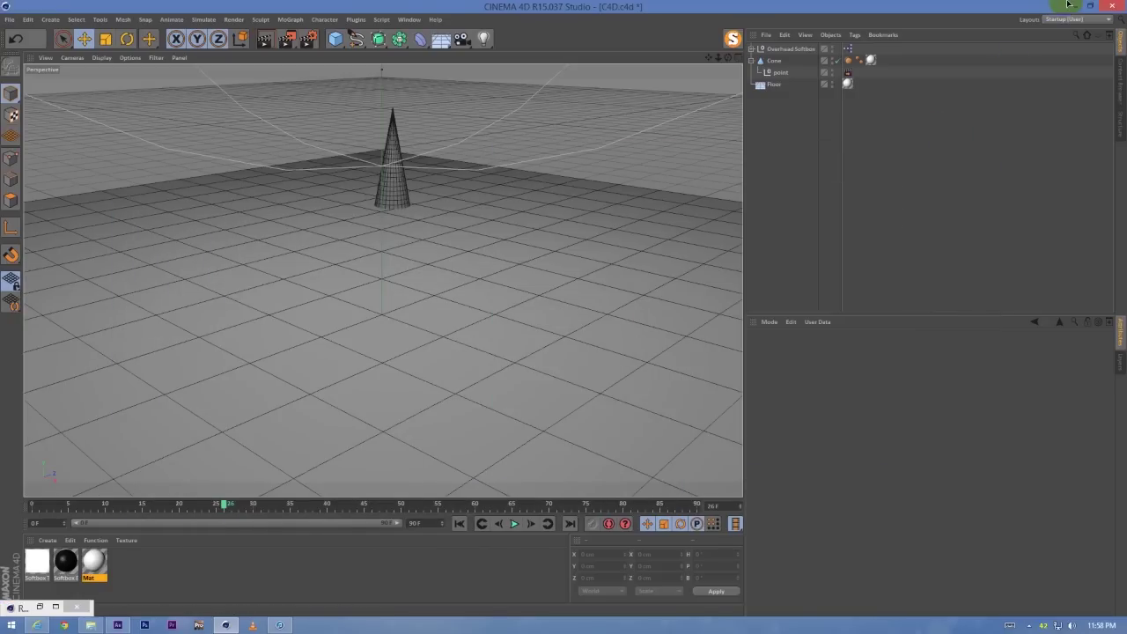
{"action": "left_click", "coordinate": [1049, 6]}
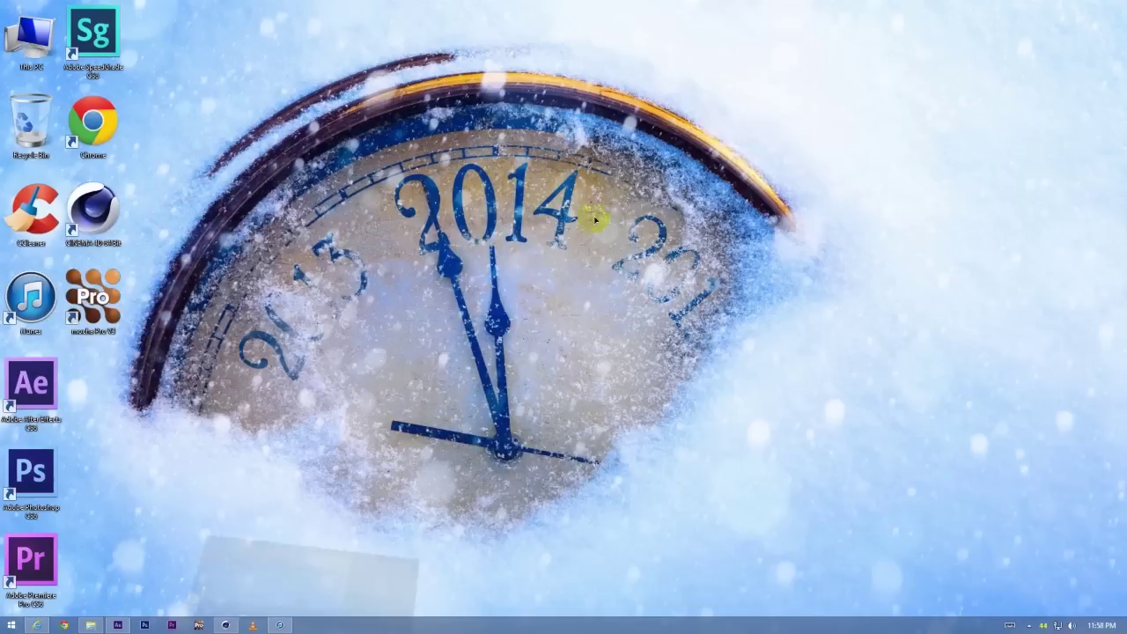
{"action": "left_click", "coordinate": [117, 625]}
{"action": "left_click", "coordinate": [10, 19]}
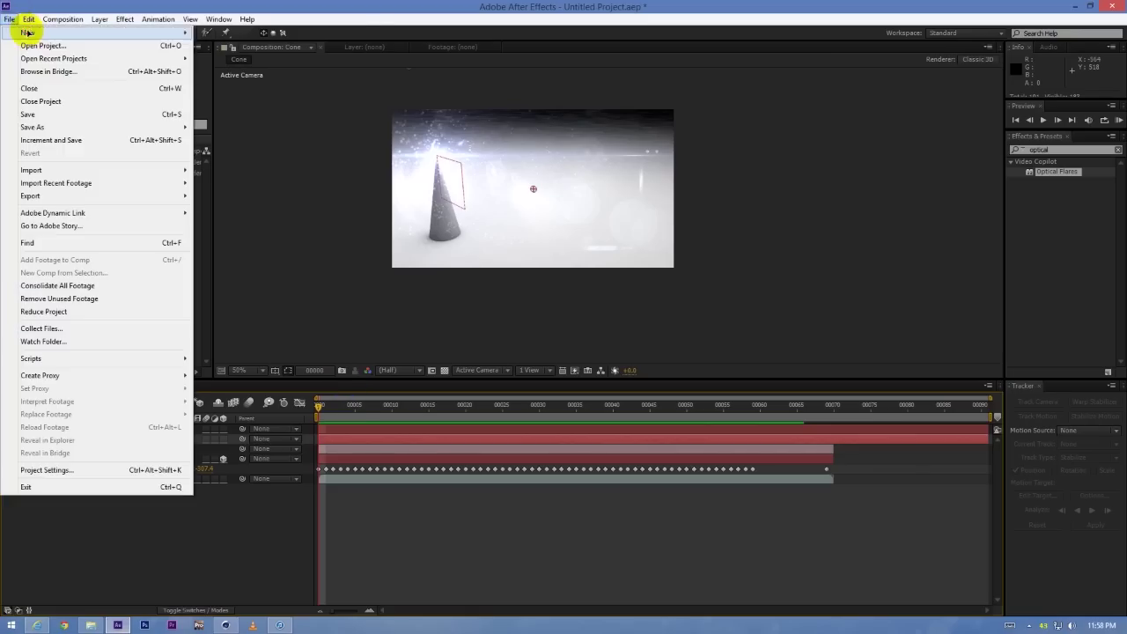
{"action": "mouse_move", "coordinate": [53, 33]}
{"action": "left_click", "coordinate": [229, 33]}
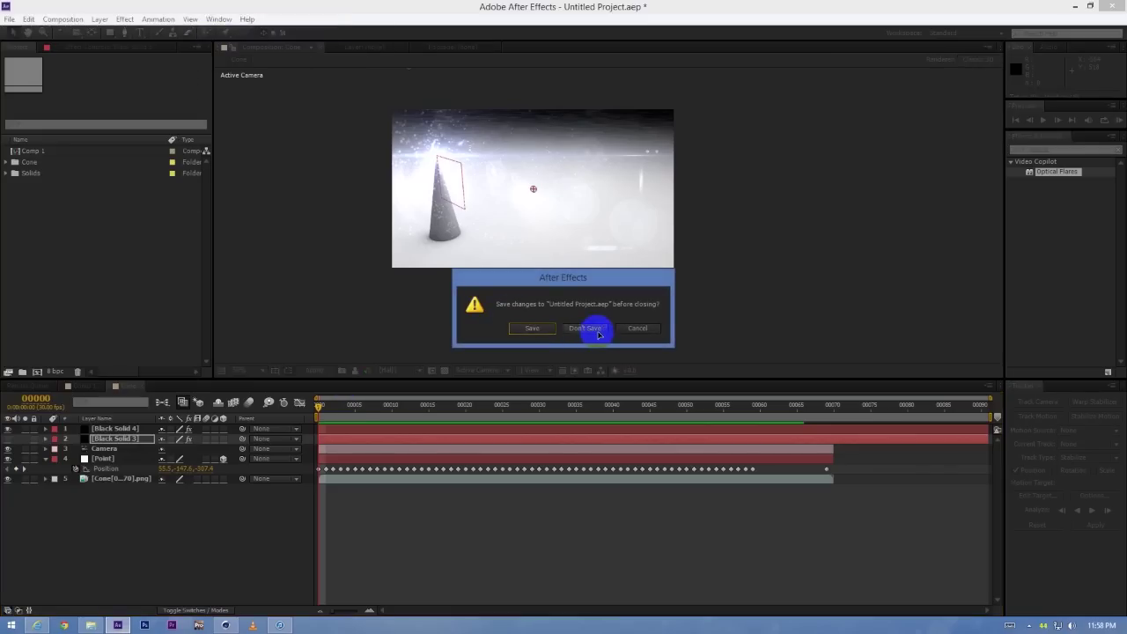
{"action": "left_click", "coordinate": [588, 328]}
Import Composition.aec from the Tut folder into the After Effects project.
{"action": "left_click", "coordinate": [91, 624]}
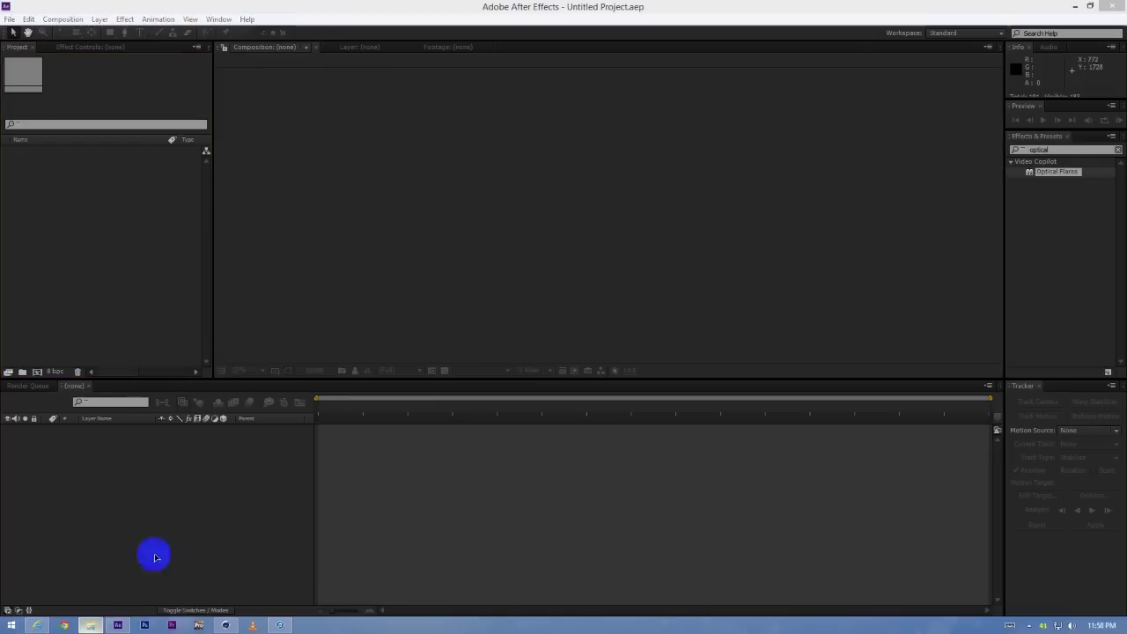
{"action": "left_click", "coordinate": [435, 268]}
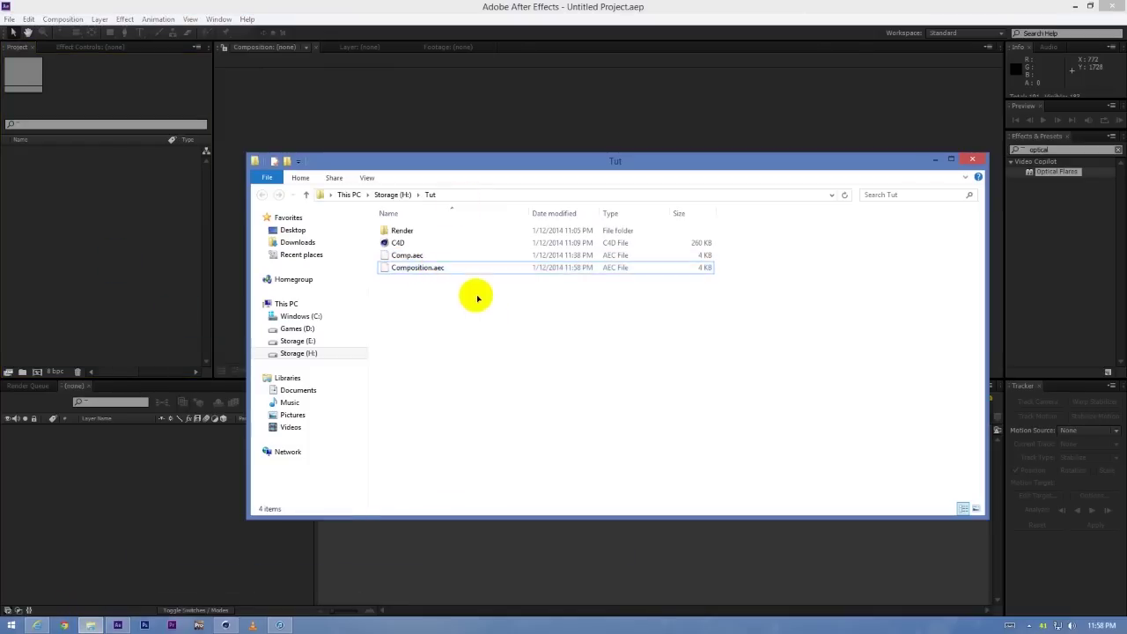
{"action": "left_click_drag", "start_coordinate": [462, 272], "coordinate": [106, 238]}
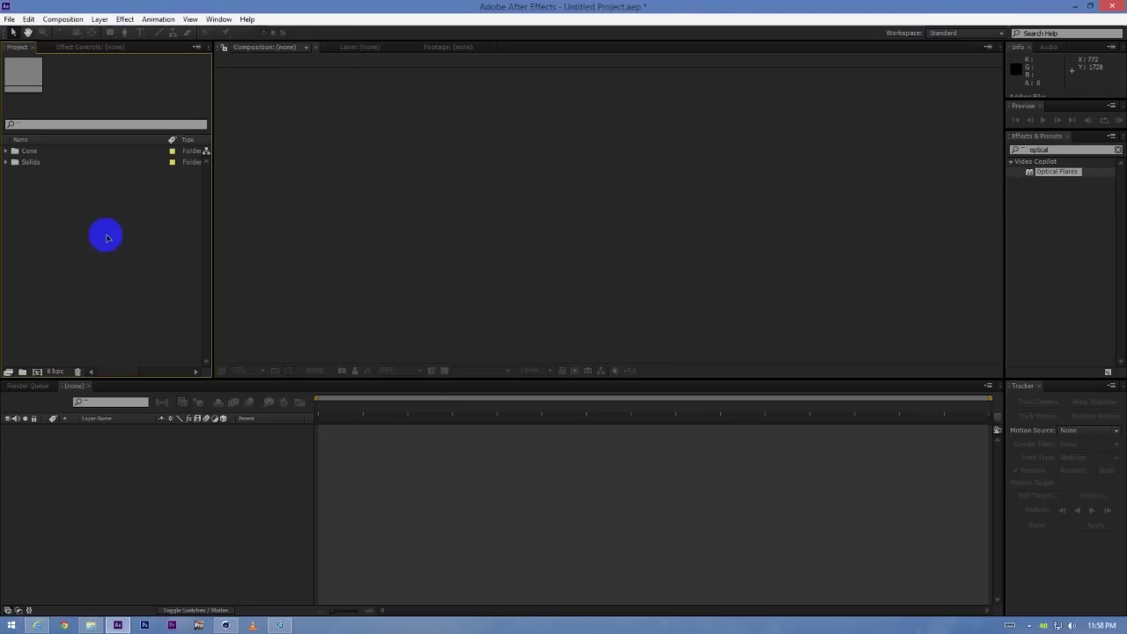
Open the Cone composition from the imported Cone folder and reveal the animated properties of its layers.
{"action": "left_click", "coordinate": [24, 153]}
{"action": "left_click", "coordinate": [14, 161]}
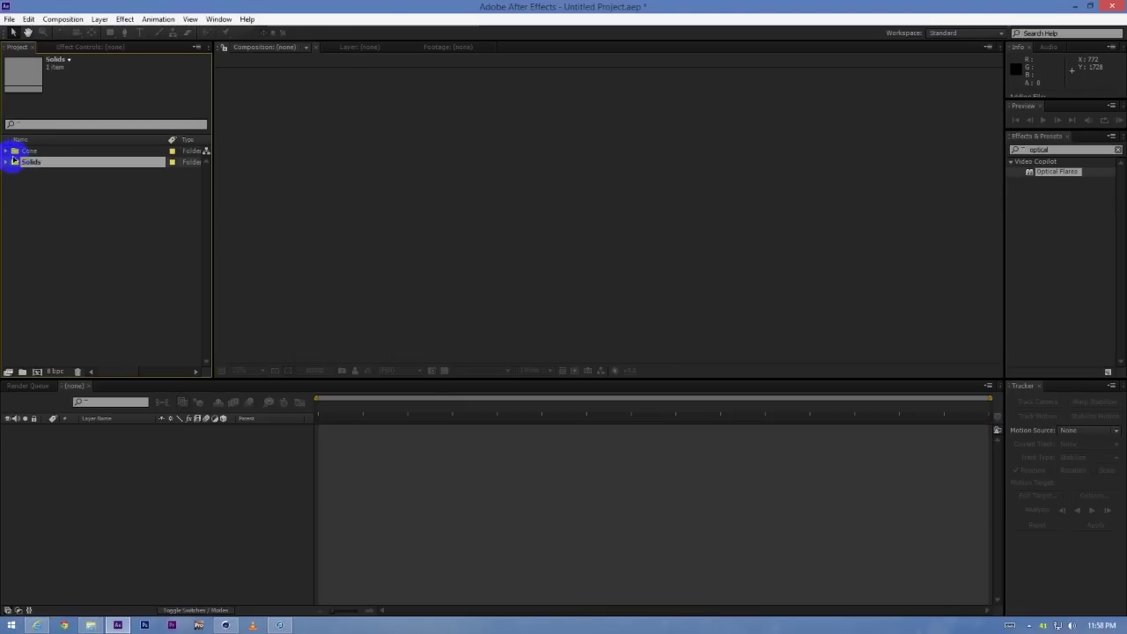
{"action": "left_click", "coordinate": [7, 154]}
{"action": "left_click", "coordinate": [37, 173]}
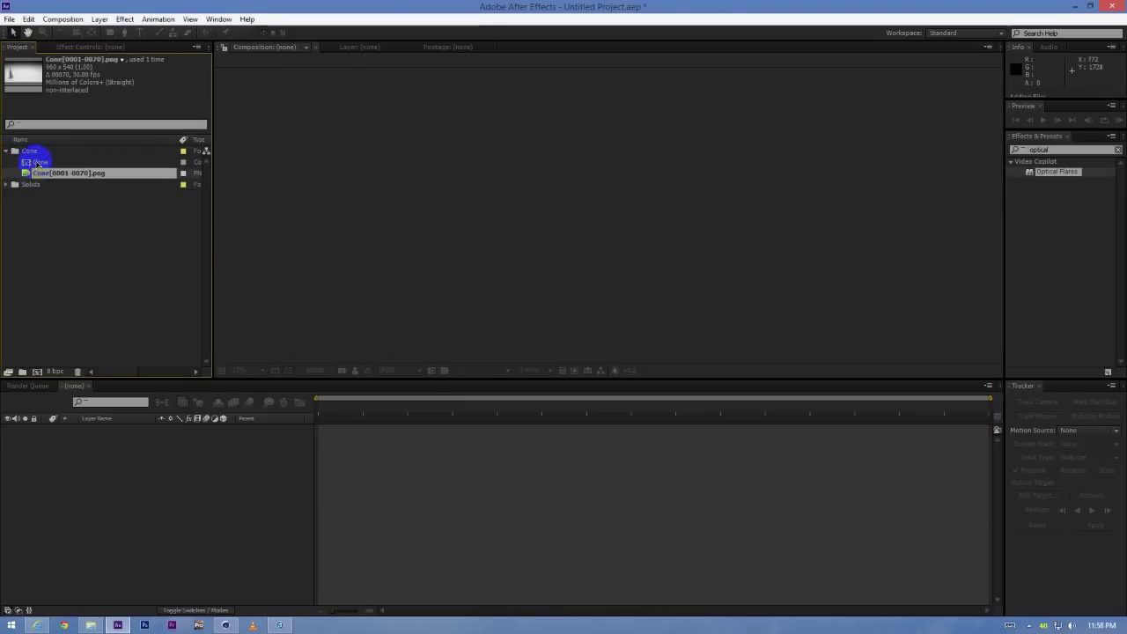
{"action": "left_click", "coordinate": [53, 162]}
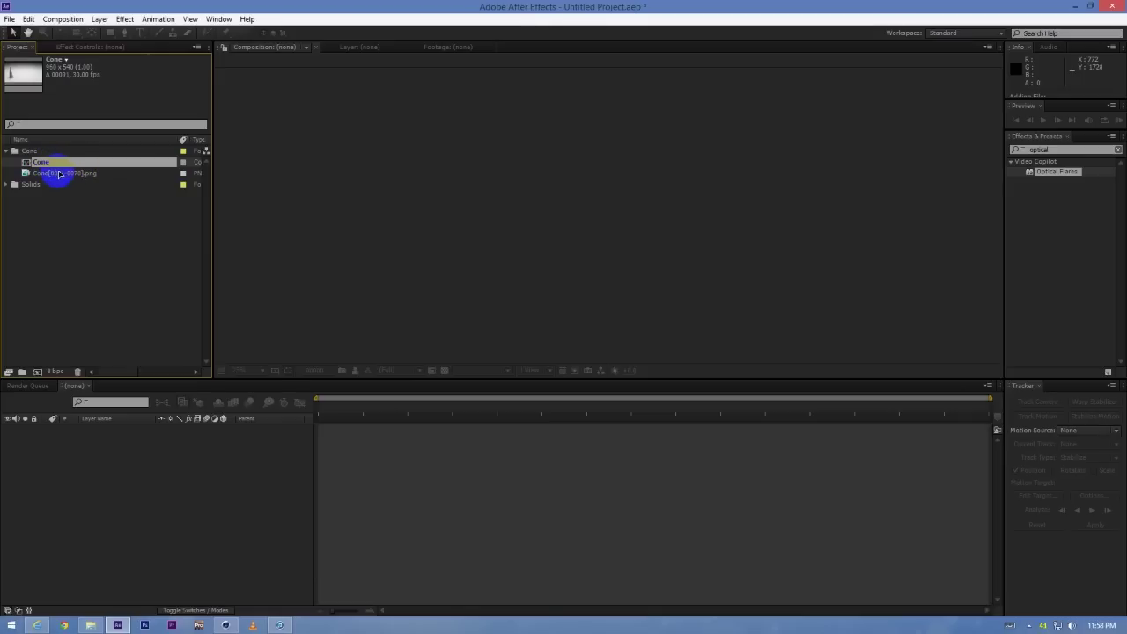
{"action": "double_click", "coordinate": [59, 163]}
{"action": "key", "text": "u"}
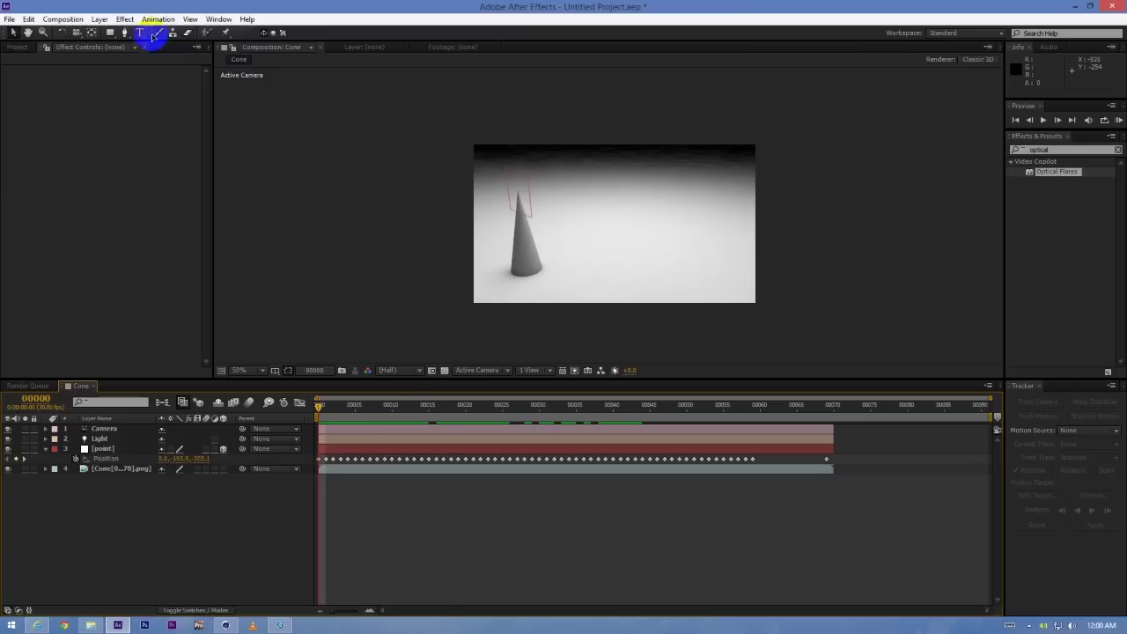
Add a new black solid layer to the Cone composition.
{"action": "left_click", "coordinate": [102, 24]}
{"action": "mouse_move", "coordinate": [110, 34]}
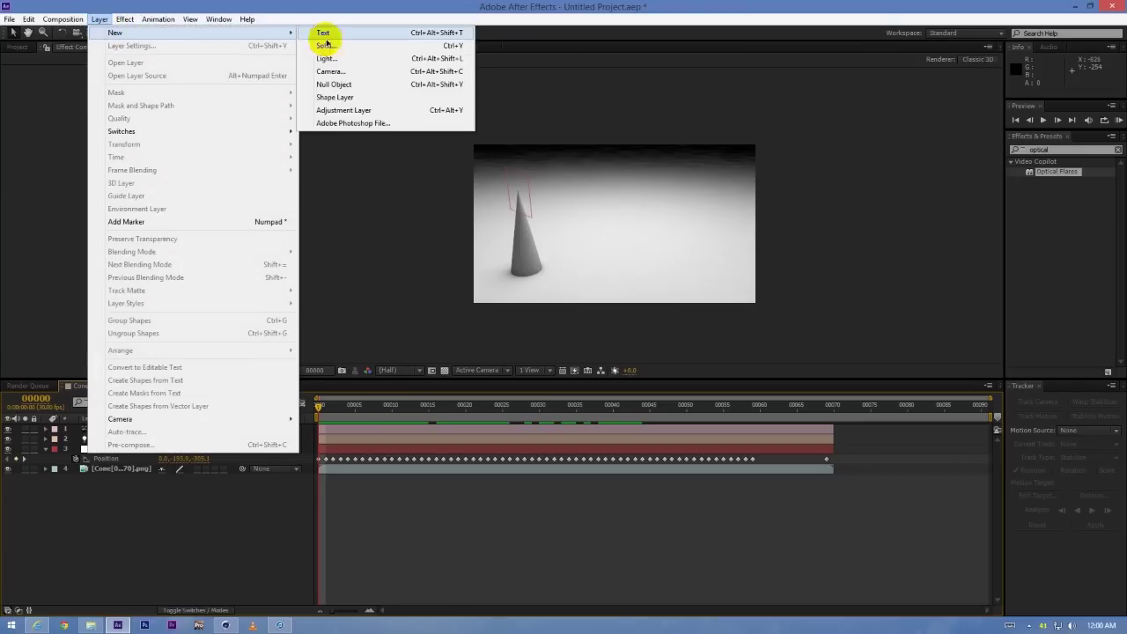
{"action": "left_click", "coordinate": [326, 45]}
{"action": "left_click", "coordinate": [775, 466]}
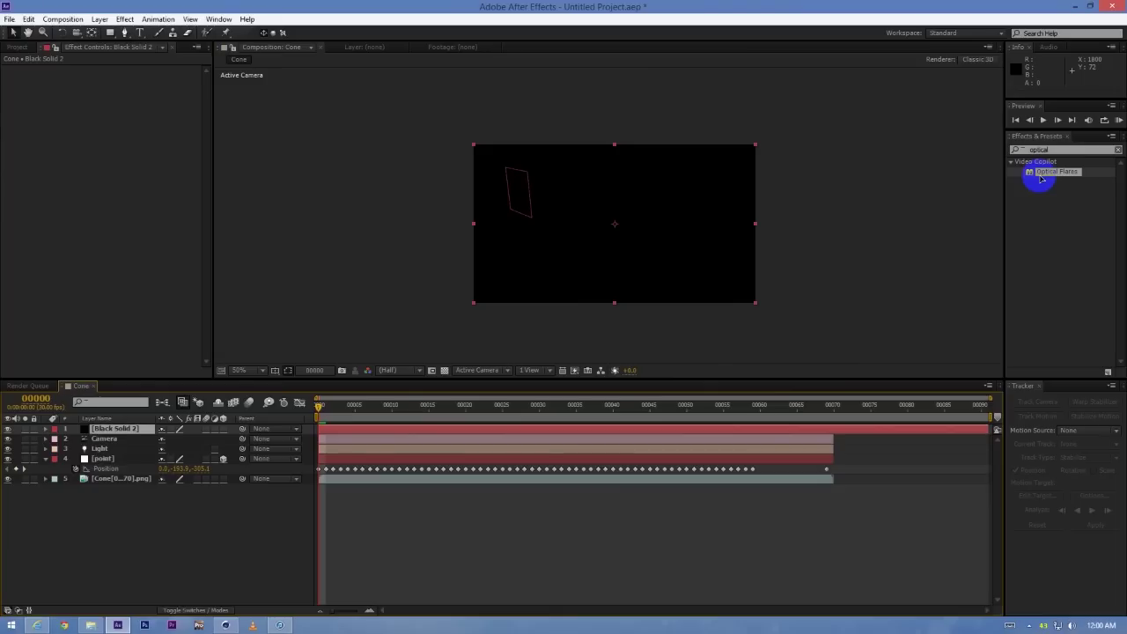
Apply the Optical Flares effect to the black solid and set its render mode to On Transparent.
{"action": "left_click_drag", "start_coordinate": [1047, 176], "coordinate": [407, 432]}
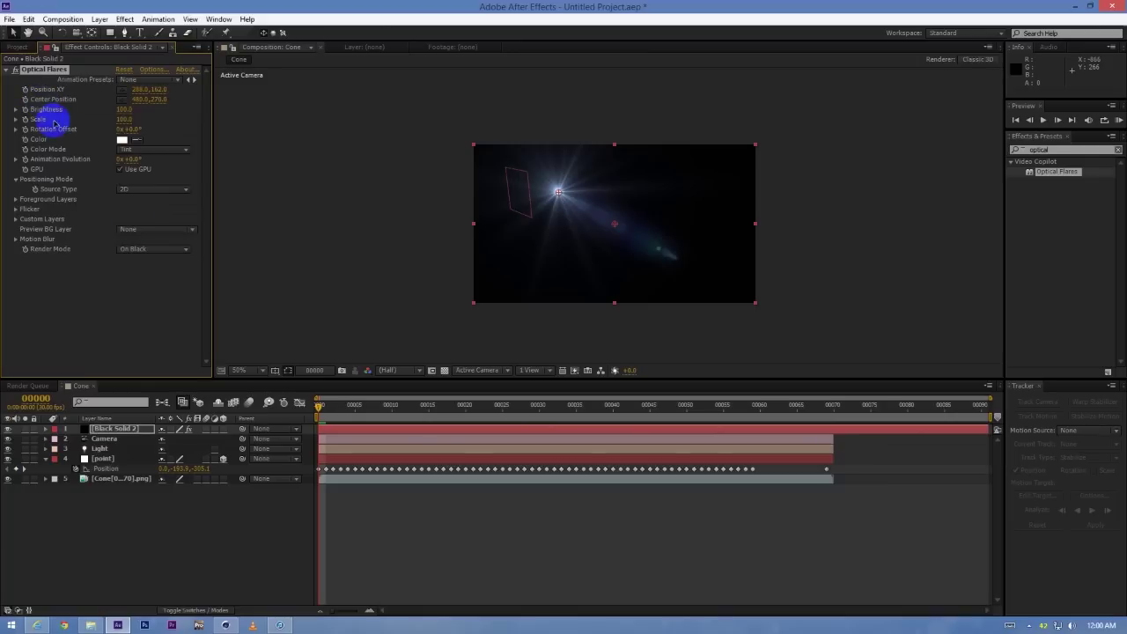
{"action": "left_click", "coordinate": [156, 248]}
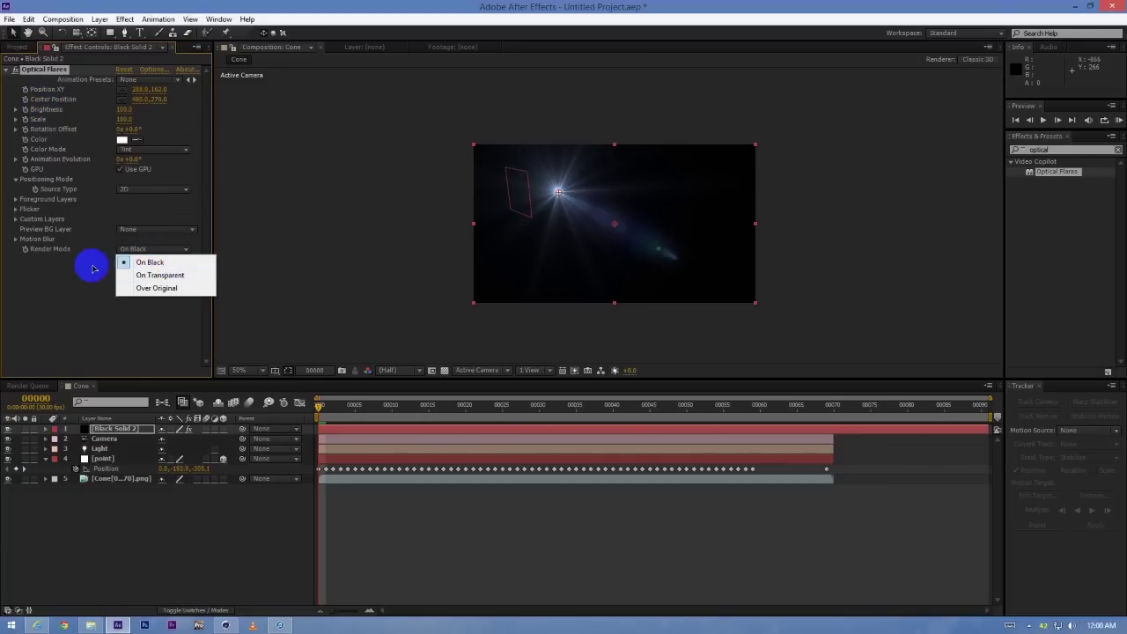
{"action": "left_click", "coordinate": [137, 276]}
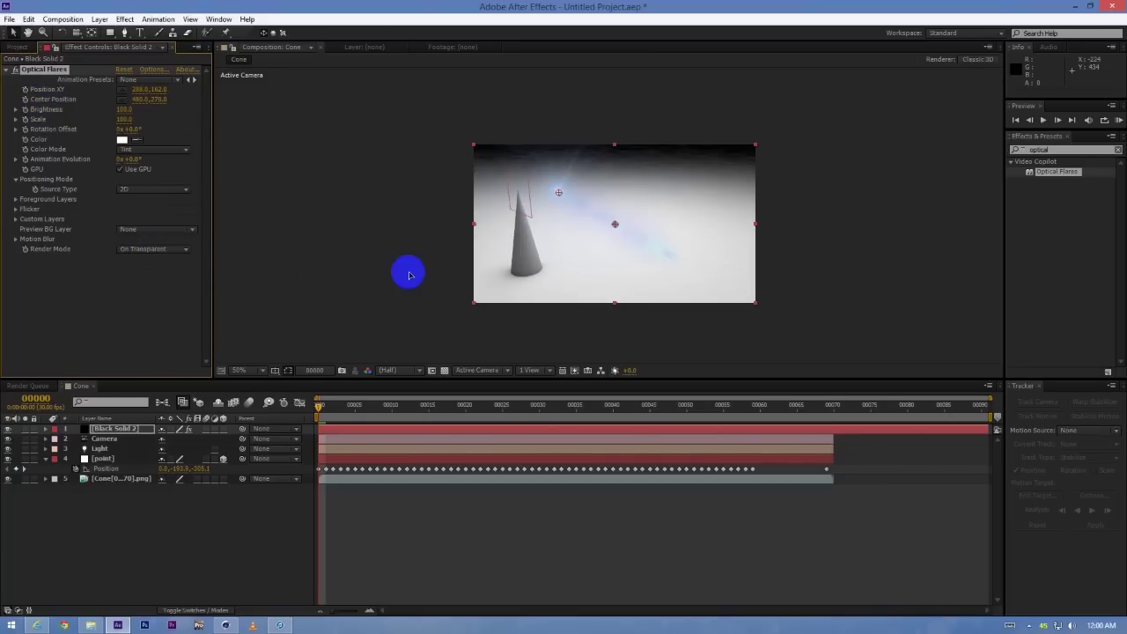
Move the flare's Position XY in the composition view to about 279, 140.
{"action": "key", "text": "/"}
{"action": "left_click", "coordinate": [13, 94]}
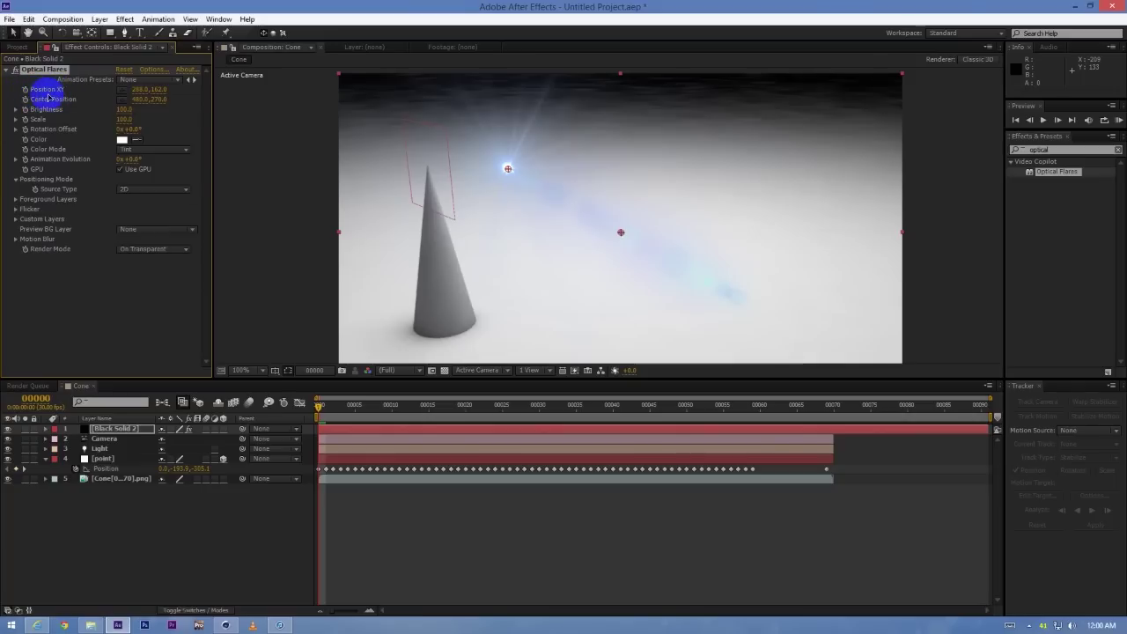
{"action": "mouse_move", "coordinate": [55, 97]}
{"action": "left_mouse_down"}
{"action": "mouse_move", "coordinate": [75, 140]}
{"action": "mouse_move", "coordinate": [68, 507]}
{"action": "mouse_move", "coordinate": [111, 456]}
{"action": "left_mouse_up"}
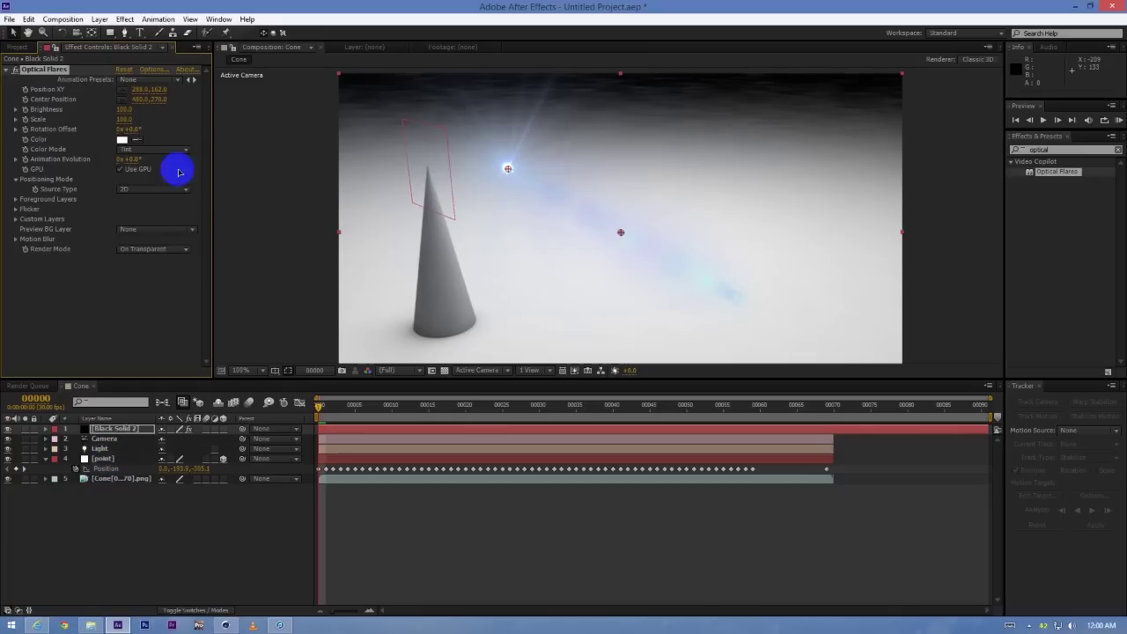
{"action": "left_click_drag", "start_coordinate": [90, 94], "coordinate": [50, 94]}
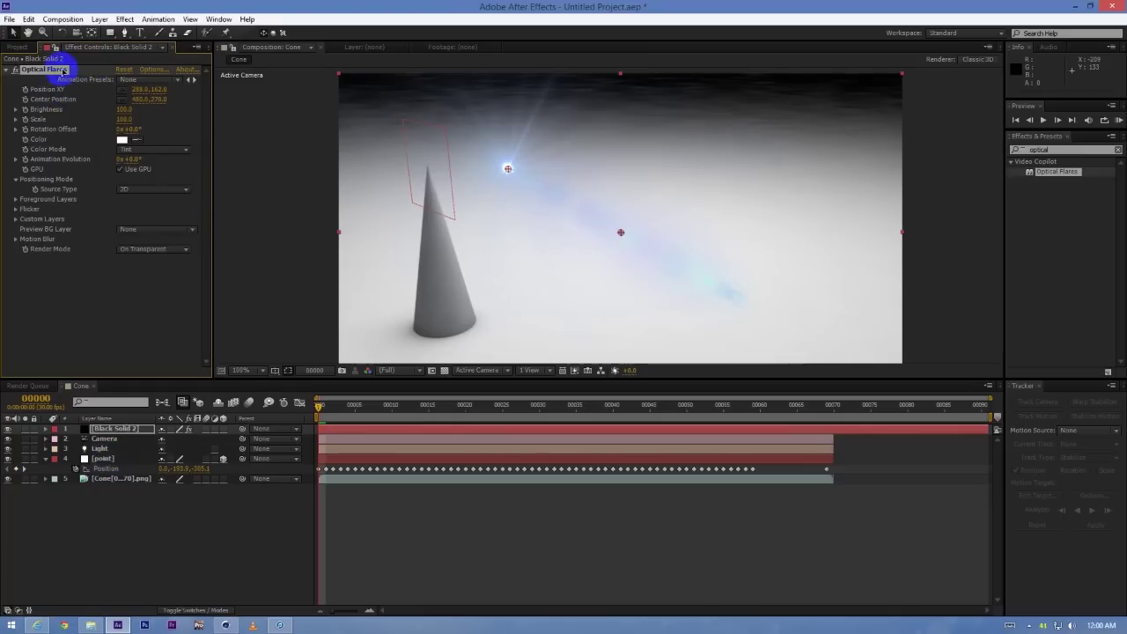
{"action": "mouse_move", "coordinate": [507, 170]}
{"action": "left_mouse_down"}
{"action": "mouse_move", "coordinate": [531, 237]}
{"action": "mouse_move", "coordinate": [712, 133]}
{"action": "mouse_move", "coordinate": [541, 238]}
{"action": "mouse_move", "coordinate": [476, 161]}
{"action": "mouse_move", "coordinate": [502, 158]}
{"action": "left_mouse_up"}
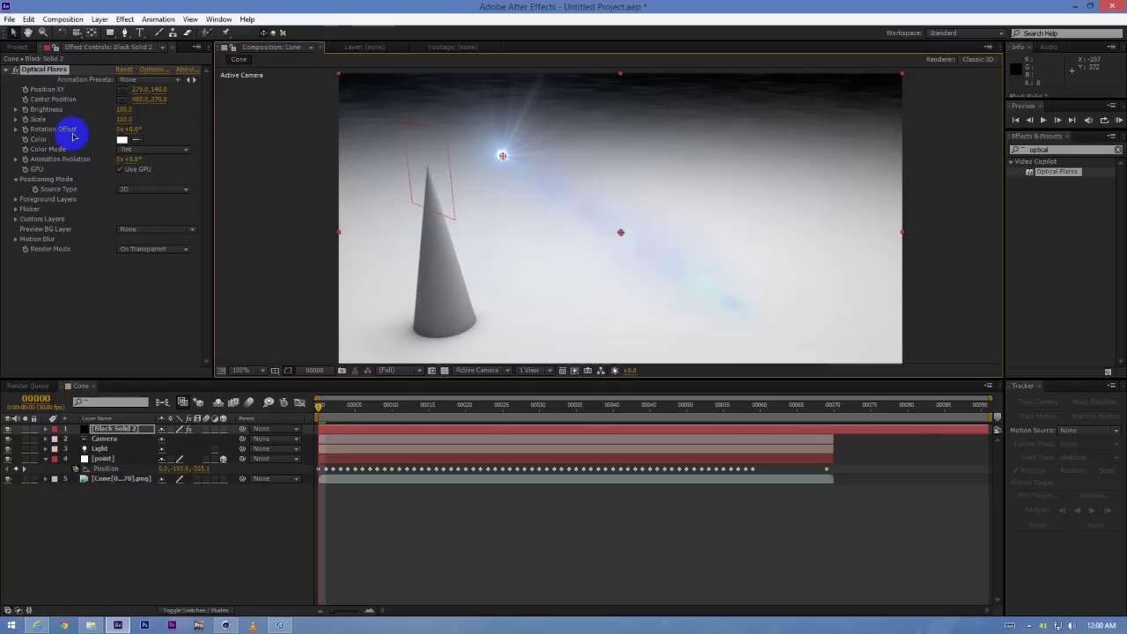
Add the expression thisComp.layer("point").toComp([0,0,0]) to the flare's Position XY.
{"action": "left_click", "coordinate": [26, 90], "text": "alt"}
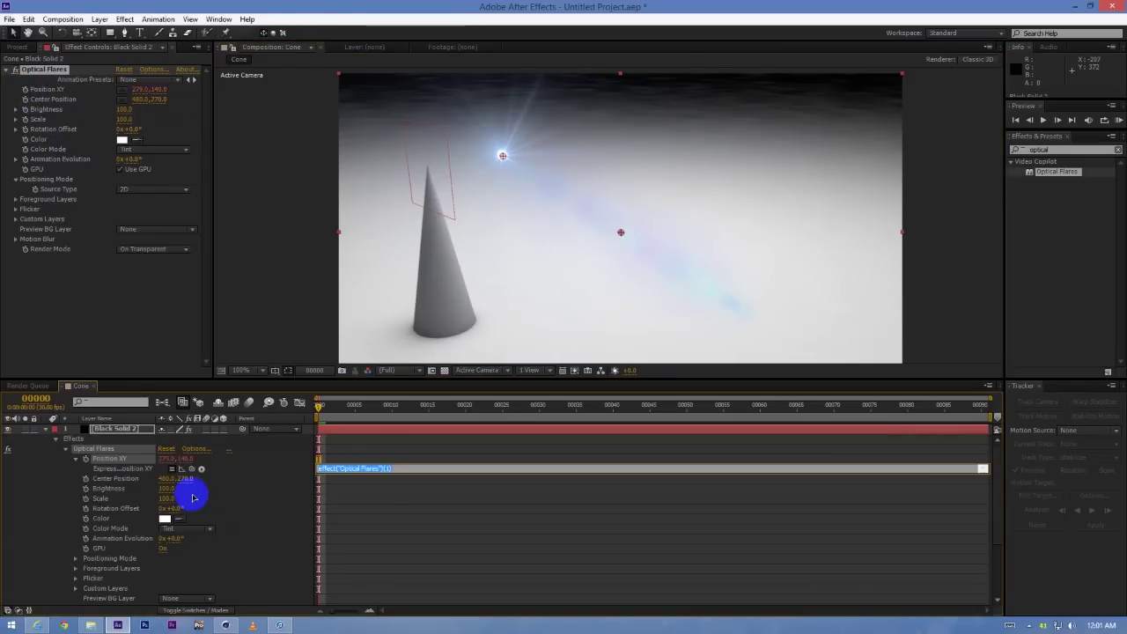
{"action": "left_click", "coordinate": [254, 486]}
{"action": "scroll", "coordinate": [254, 486], "scroll_direction": "down", "scroll_amount": 1}
{"action": "left_click_drag", "start_coordinate": [181, 440], "coordinate": [106, 580]}
{"action": "left_click", "coordinate": [350, 428]}
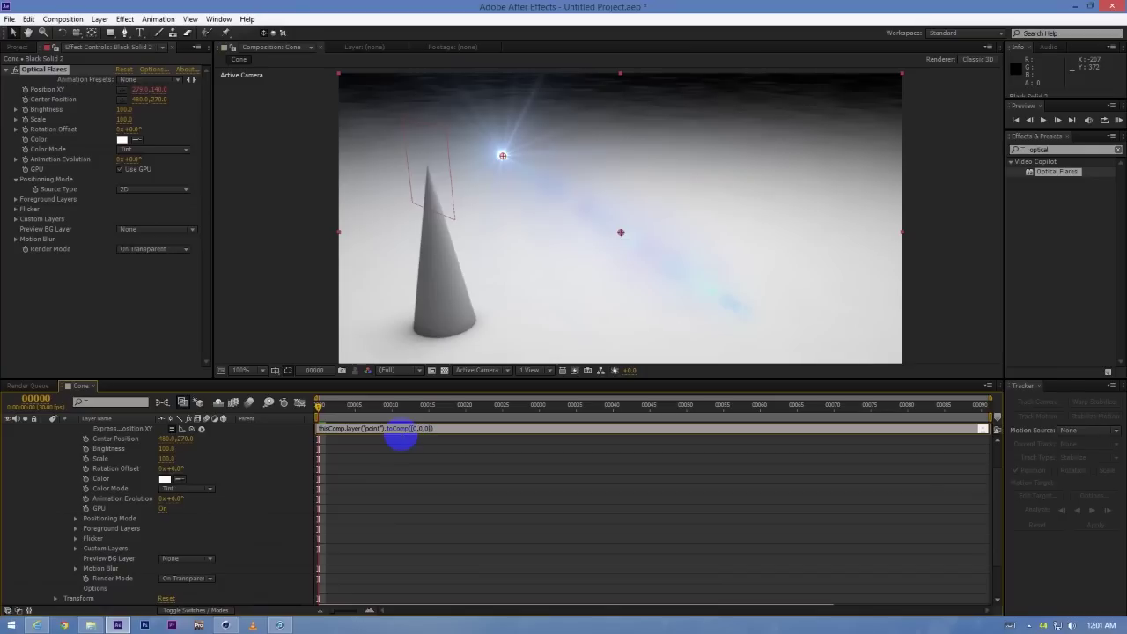
{"action": "left_click", "coordinate": [400, 438]}
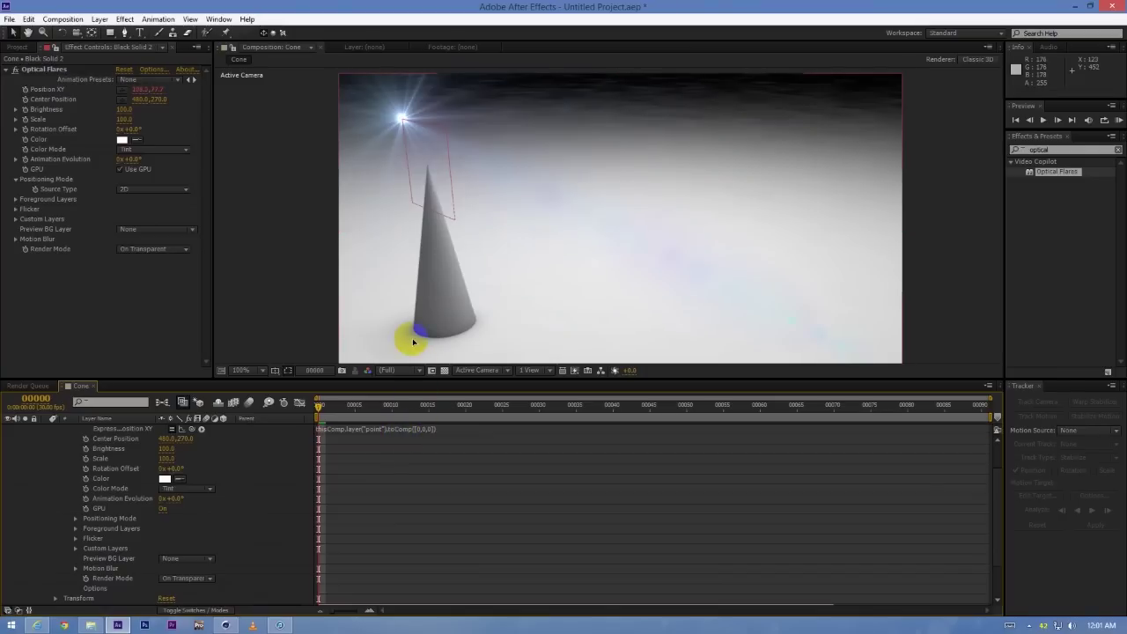
Collapse the solid's properties and scrub through the animation to check how the flare follows the cone.
{"action": "scroll", "coordinate": [410, 337], "scroll_direction": "up", "scroll_amount": 2}
{"action": "scroll", "coordinate": [355, 316], "scroll_direction": "down", "scroll_amount": 4}
{"action": "left_click", "coordinate": [355, 317]}
{"action": "scroll", "coordinate": [60, 461], "scroll_direction": "up", "scroll_amount": 1}
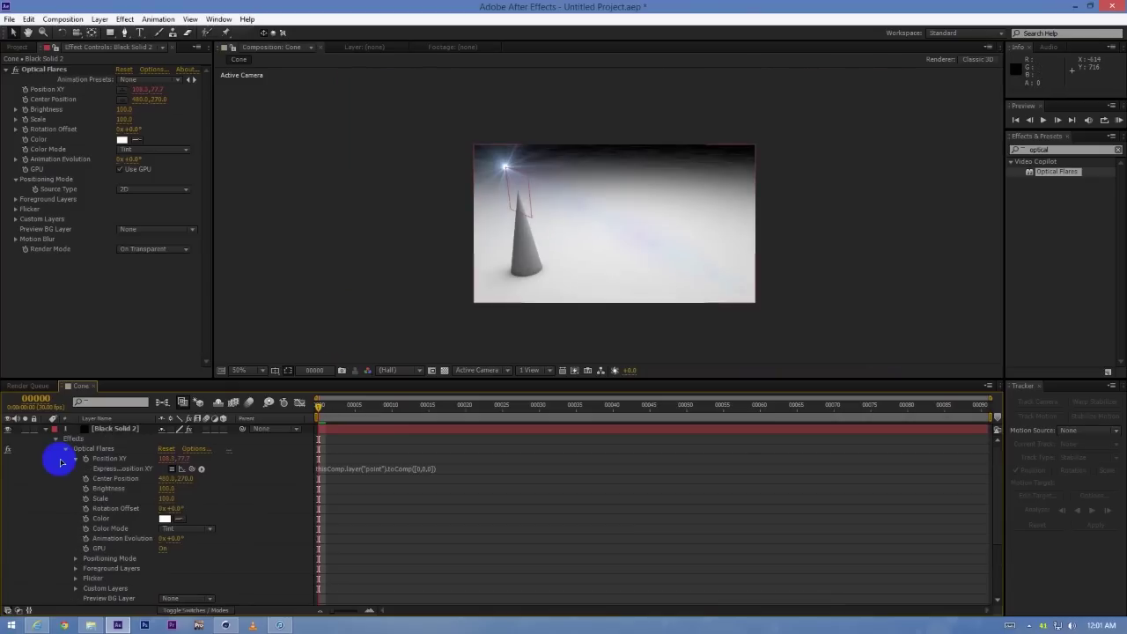
{"action": "left_click", "coordinate": [48, 431]}
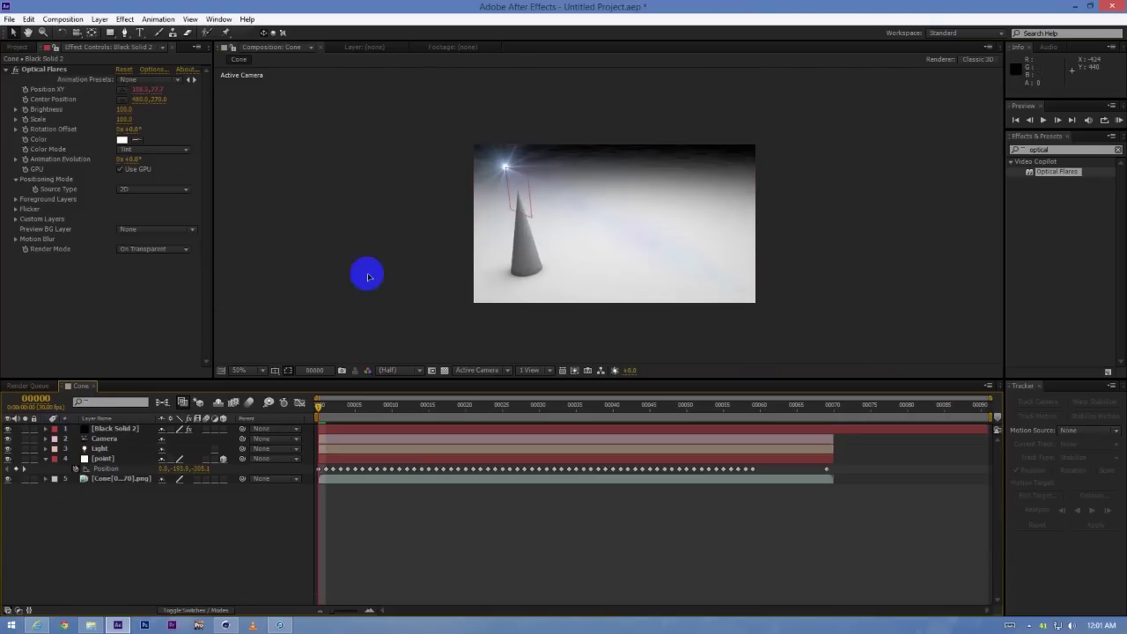
{"action": "scroll", "coordinate": [483, 252], "scroll_direction": "up", "scroll_amount": 2}
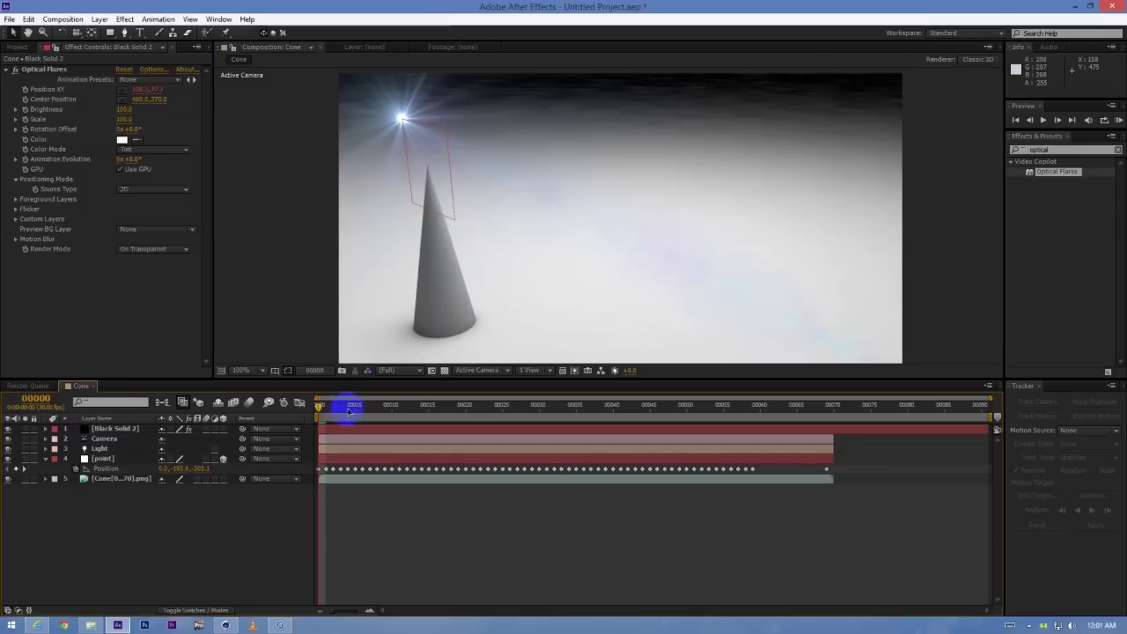
{"action": "left_click_drag", "start_coordinate": [331, 409], "coordinate": [289, 420]}
Shift all of the point layer's position keyframes together so the flare sits on the cone's tip, at about 31, -147 in X and Y.
{"action": "left_click", "coordinate": [108, 469]}
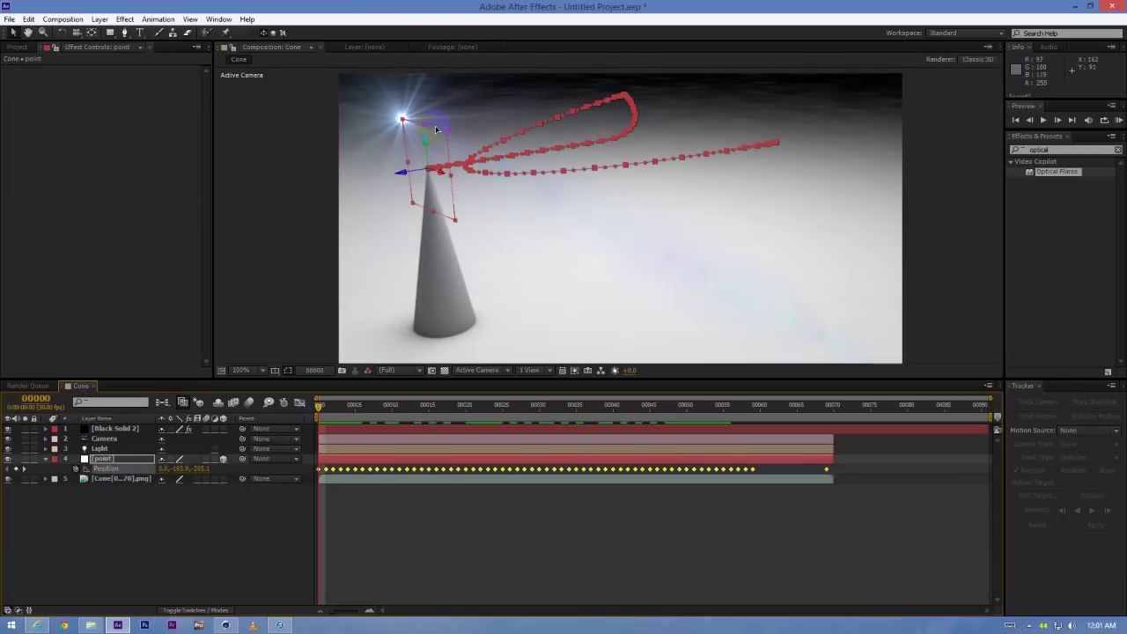
{"action": "left_click_drag", "start_coordinate": [437, 138], "coordinate": [461, 174]}
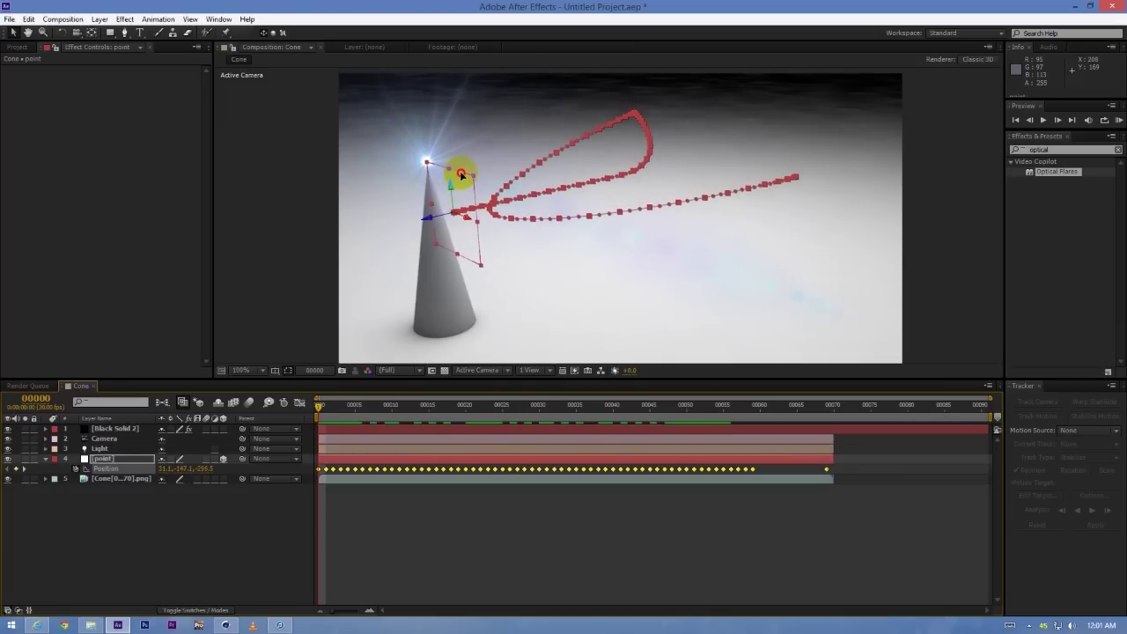
{"action": "left_click", "coordinate": [302, 294]}
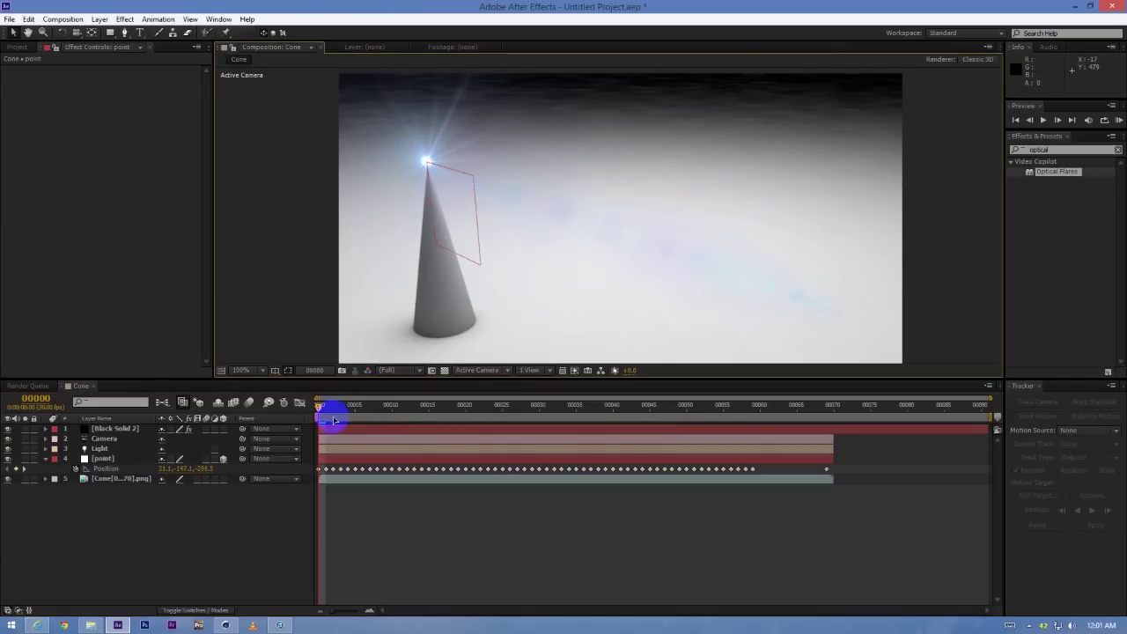
Shift all of the point layer's position keyframes together slightly, to about 32, -149, -295, keeping the flare on the cone's tip.
{"action": "left_click_drag", "start_coordinate": [323, 409], "coordinate": [290, 395]}
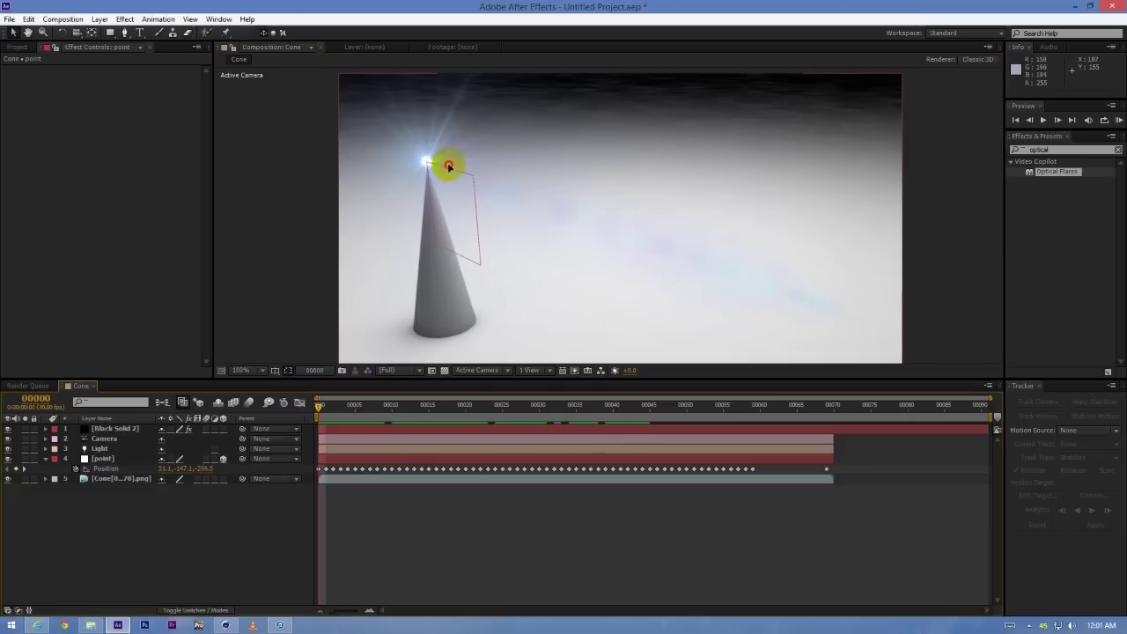
{"action": "left_click", "coordinate": [448, 167]}
{"action": "left_click", "coordinate": [106, 467]}
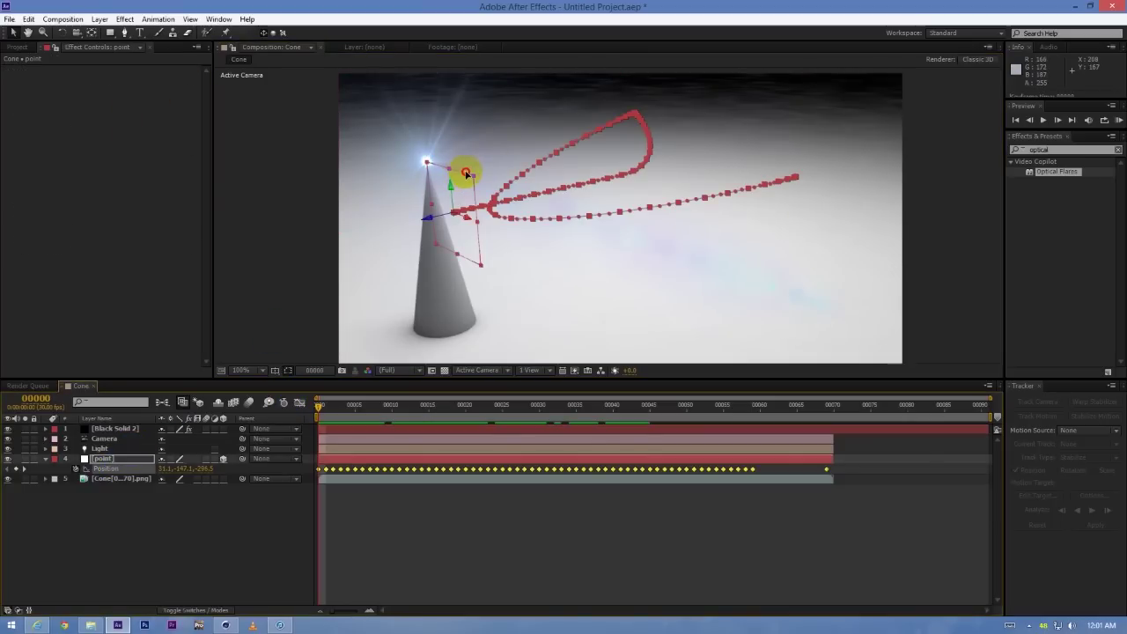
{"action": "left_click_drag", "start_coordinate": [466, 174], "coordinate": [462, 171]}
{"action": "scroll", "coordinate": [408, 220], "scroll_direction": "down", "scroll_amount": 1}
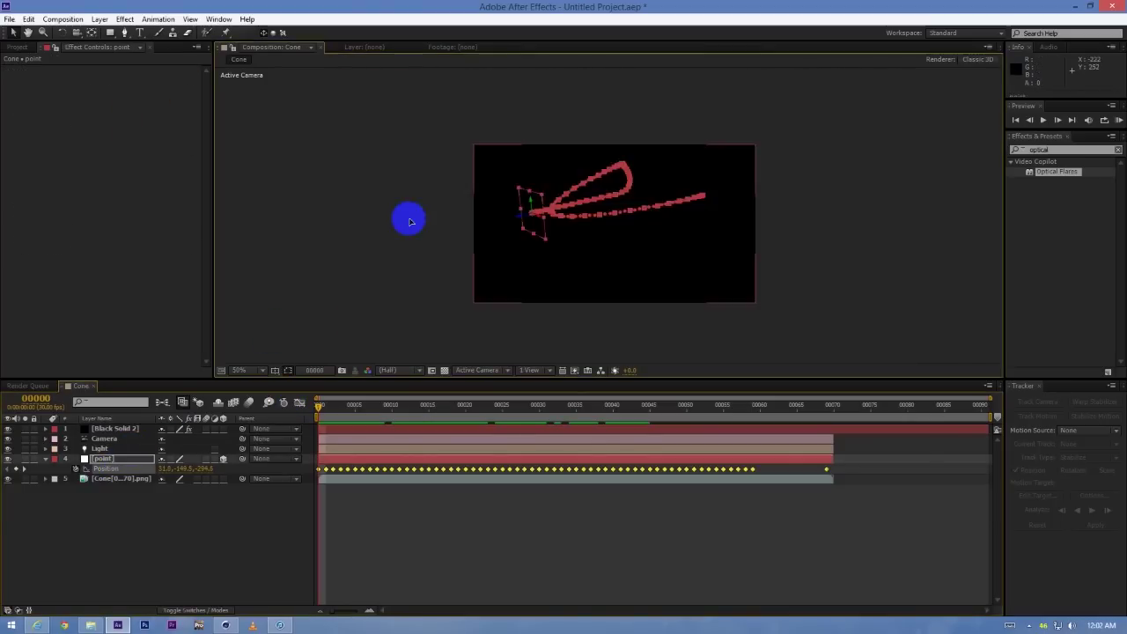
{"action": "middle_click_drag", "start_coordinate": [424, 245], "coordinate": [404, 236]}
Replace the flare on Black Solid 2 with the blue-violet streak preset from the Light preset folder in the Optical Flares options.
{"action": "left_click", "coordinate": [114, 427]}
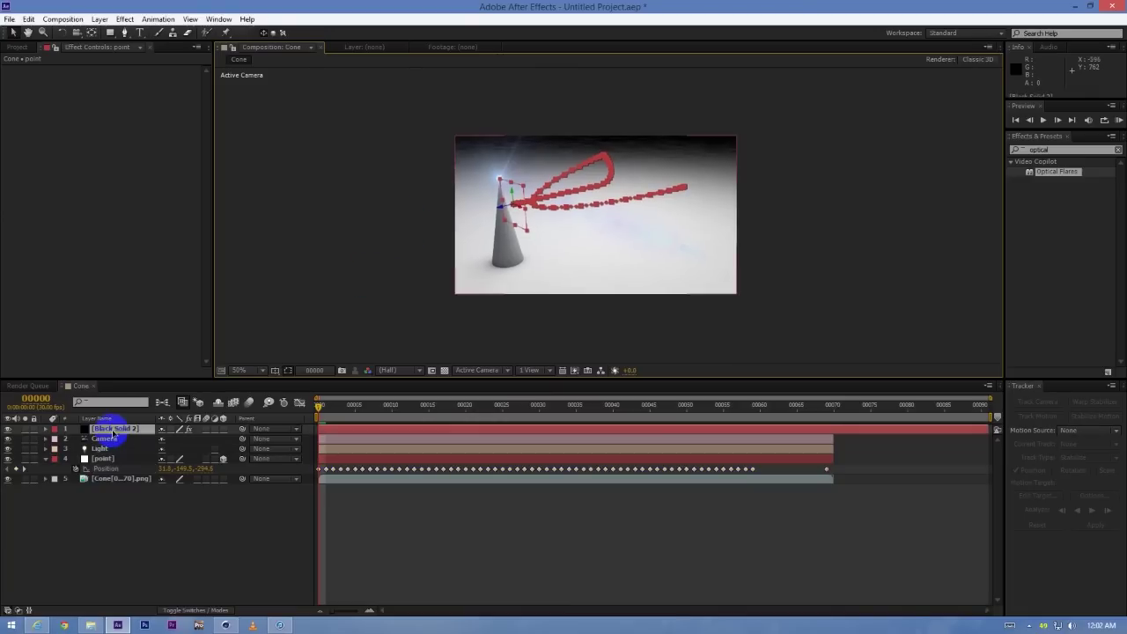
{"action": "left_click", "coordinate": [162, 75]}
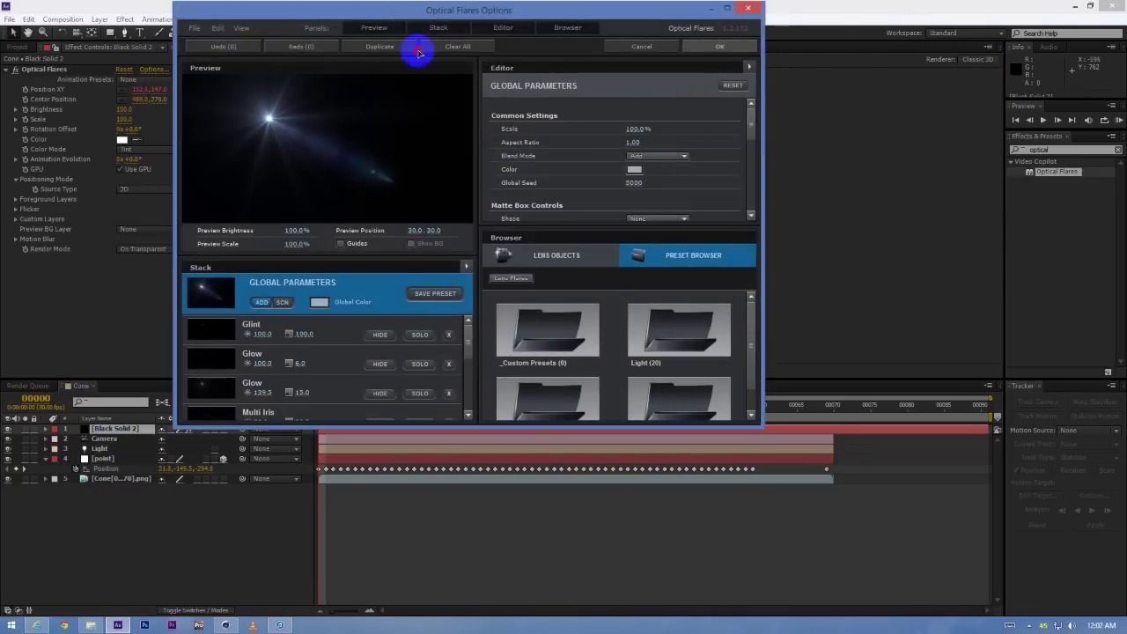
{"action": "left_click_drag", "start_coordinate": [415, 45], "coordinate": [436, 113]}
{"action": "left_click", "coordinate": [666, 414]}
{"action": "double_click", "coordinate": [666, 413]}
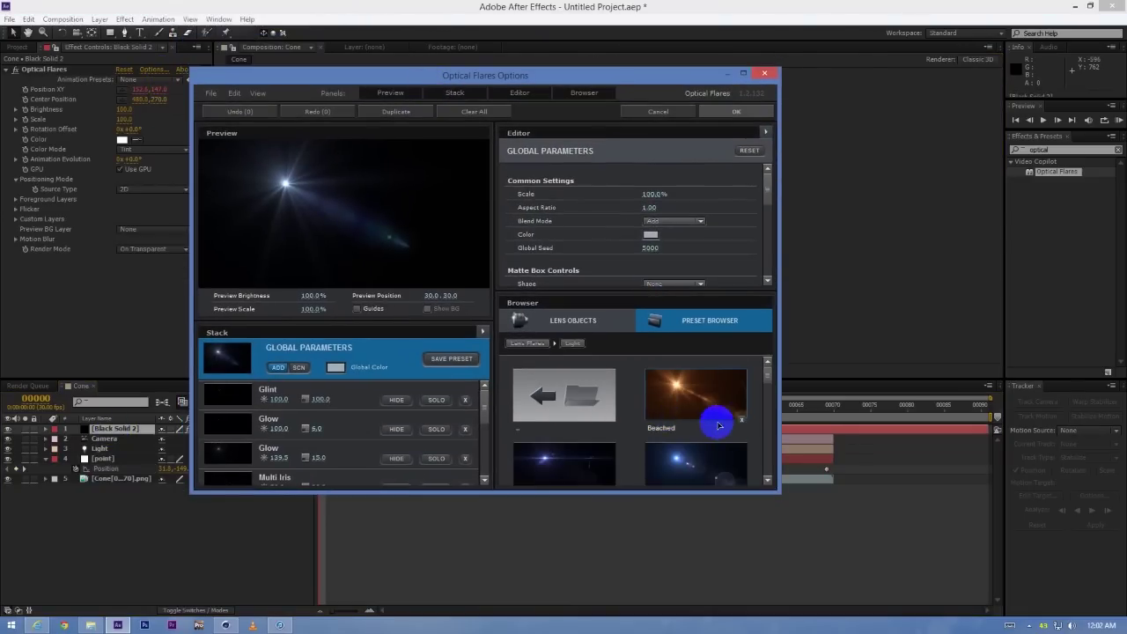
{"action": "left_click", "coordinate": [590, 454]}
{"action": "left_click", "coordinate": [713, 121]}
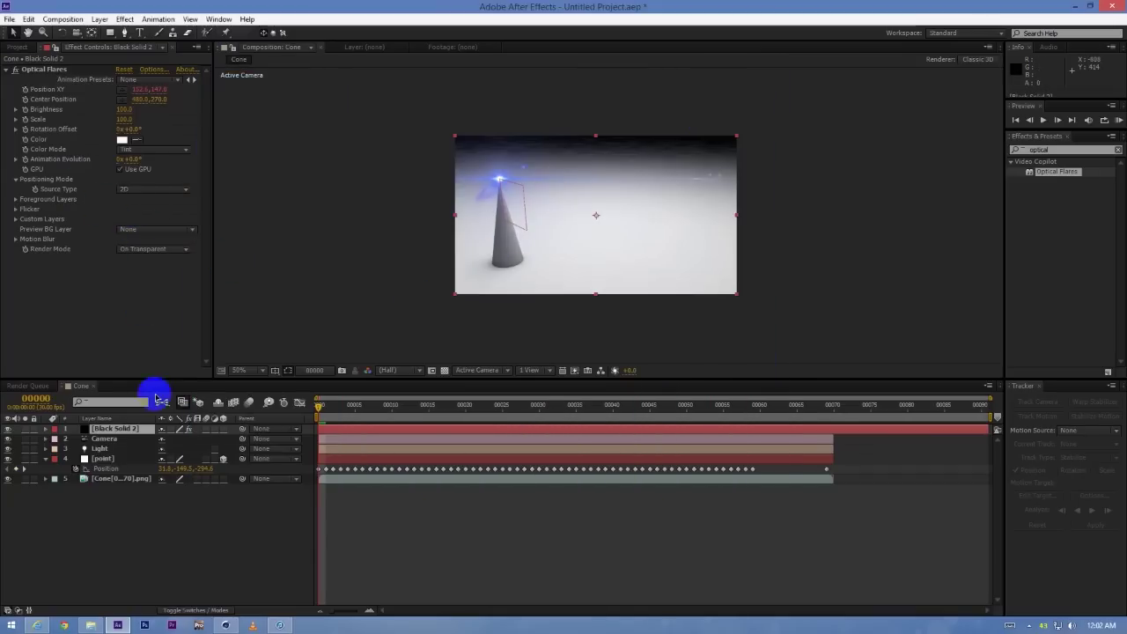
Set the blending mode of Black Solid 2 to Add.
{"action": "right_click", "coordinate": [129, 430]}
{"action": "mouse_move", "coordinate": [191, 317]}
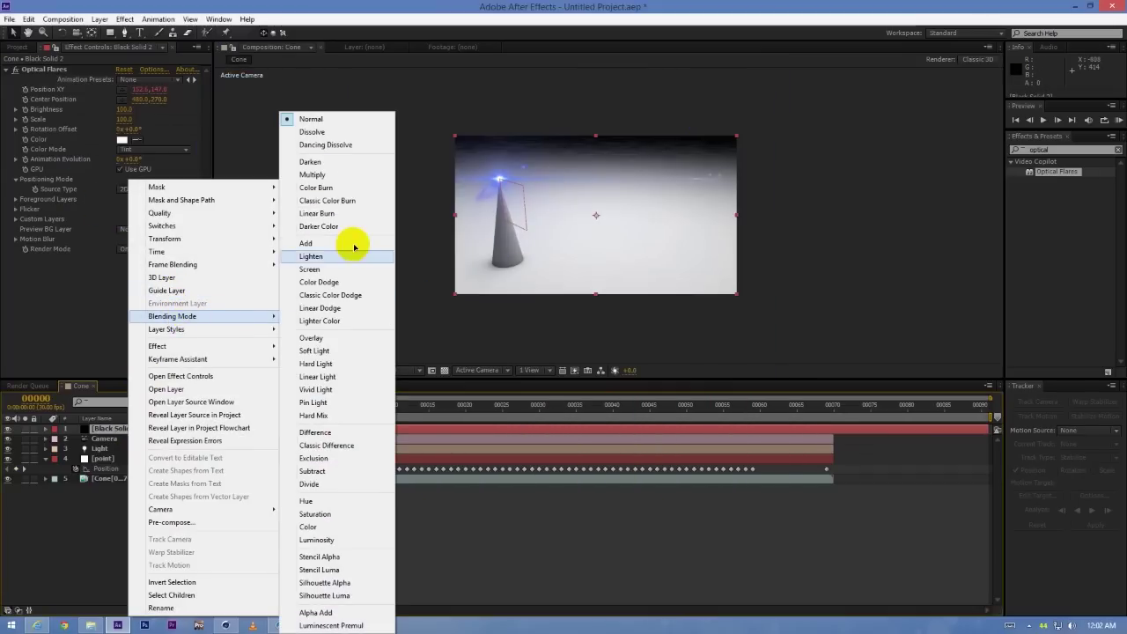
{"action": "left_click", "coordinate": [353, 244]}
Look at the Texture Image choices under Lens Texture in the flare's global parameters and accept the flare options.
{"action": "left_click", "coordinate": [163, 72]}
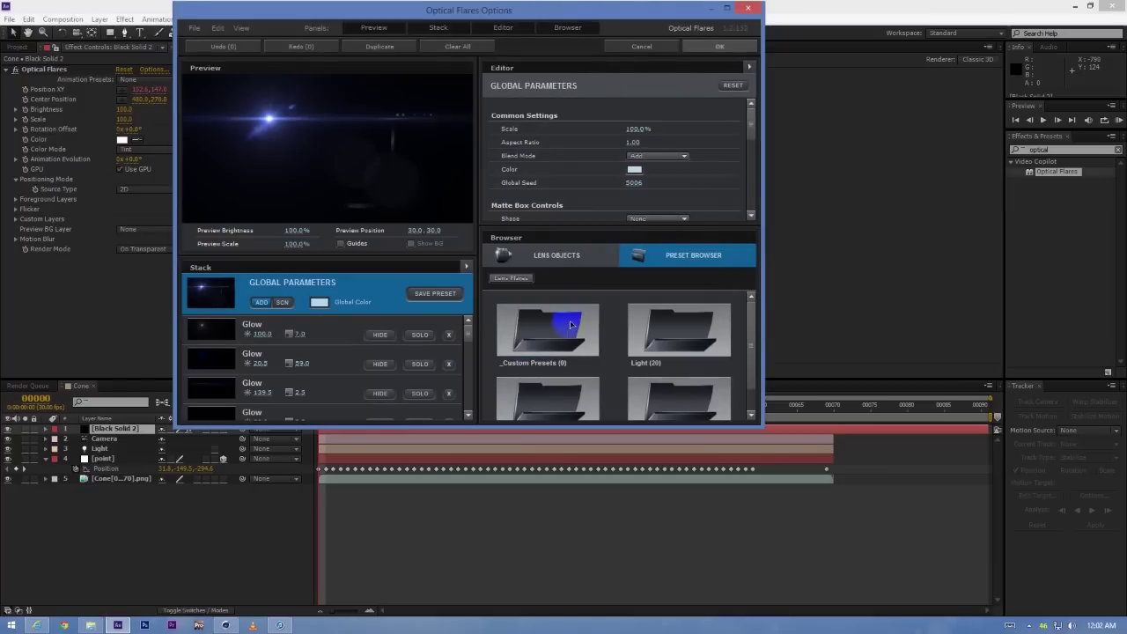
{"action": "left_click_drag", "start_coordinate": [744, 131], "coordinate": [746, 155]}
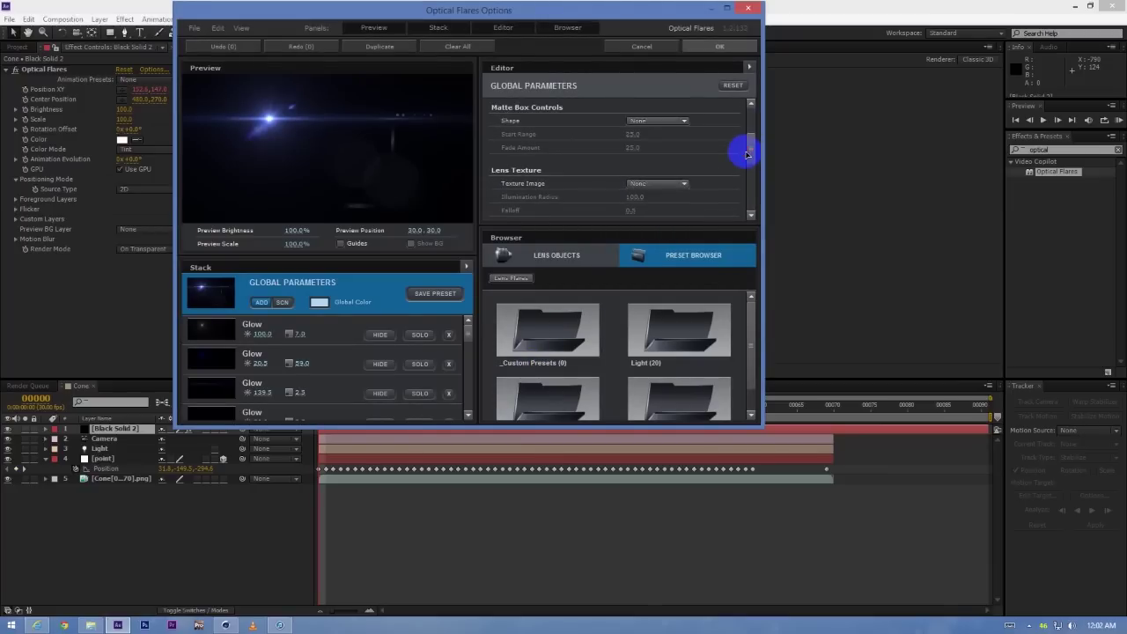
{"action": "left_click", "coordinate": [661, 185]}
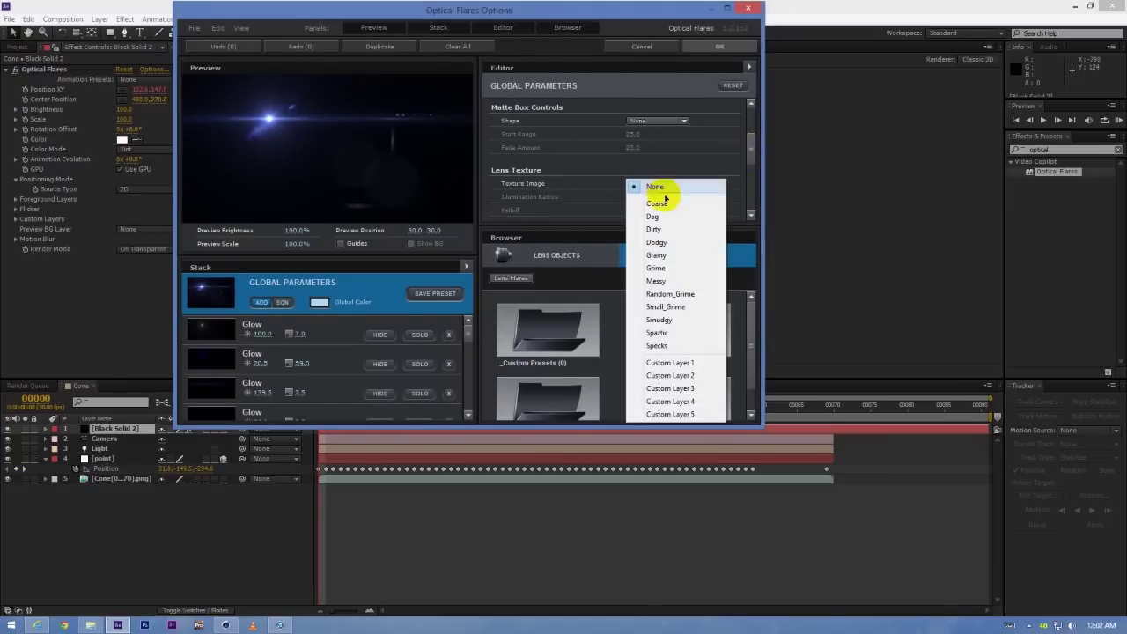
{"action": "left_click", "coordinate": [720, 46]}
Scrub through the animation to check the flare on the cone and hide Black Solid 2.
{"action": "left_click_drag", "start_coordinate": [355, 399], "coordinate": [245, 410]}
{"action": "key", "text": "comma"}
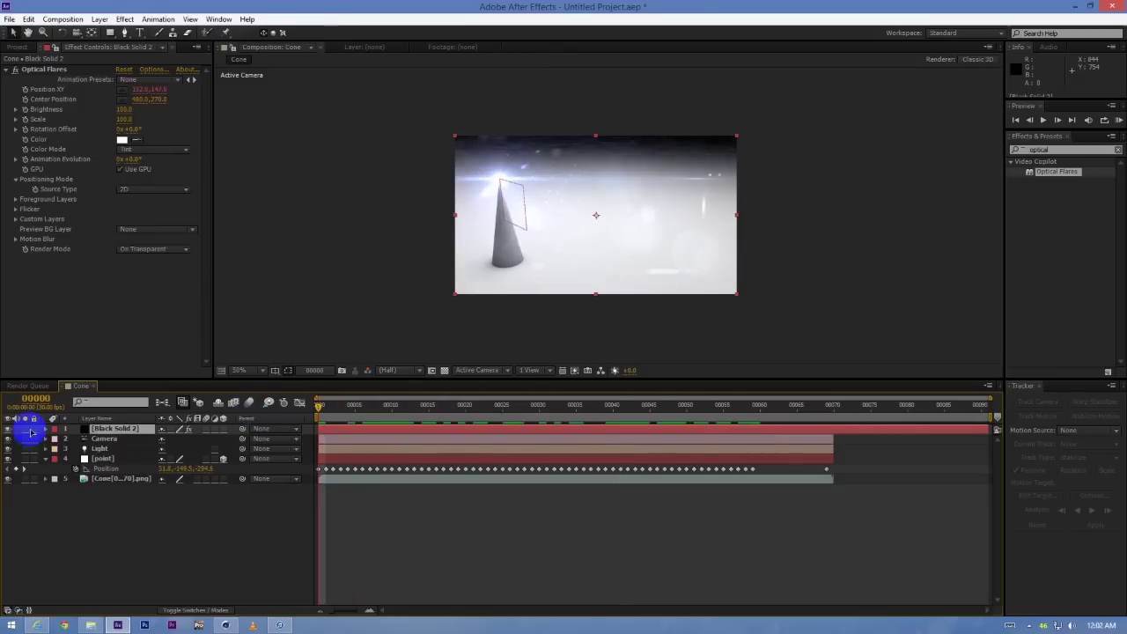
{"action": "left_click", "coordinate": [7, 428]}
{"action": "left_click", "coordinate": [106, 429]}
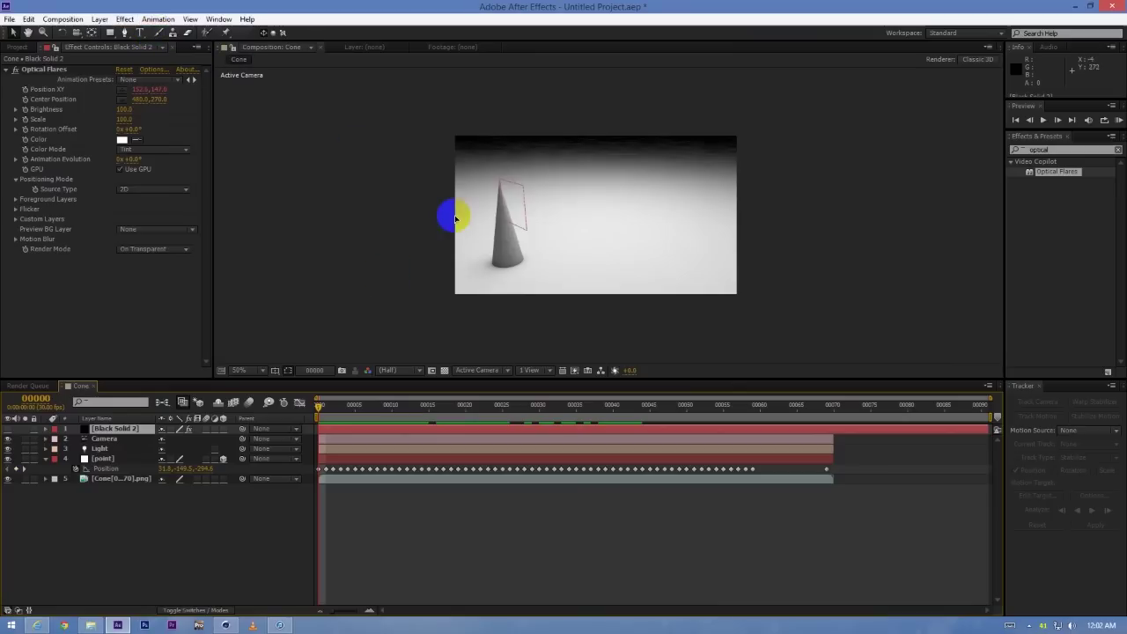
{"action": "scroll", "coordinate": [454, 216], "scroll_direction": "up", "scroll_amount": 1}
{"action": "scroll", "coordinate": [453, 209], "scroll_direction": "down", "scroll_amount": 1}
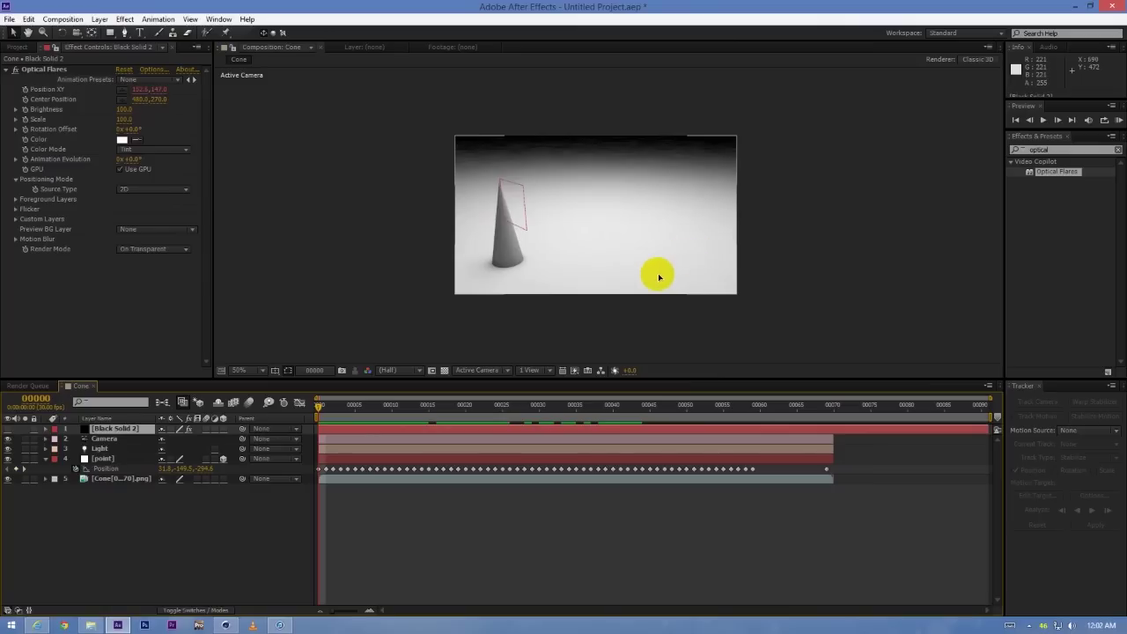
{"action": "left_click", "coordinate": [593, 320]}
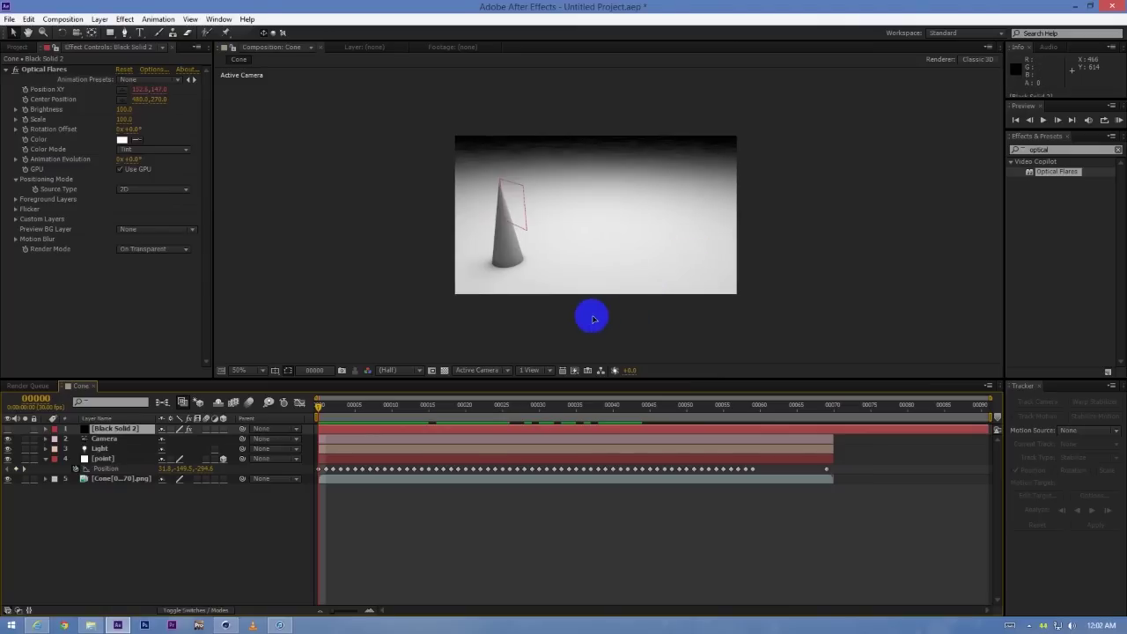
Open the recent project AE - HD 2 in place of the current project.
{"action": "right_click", "coordinate": [122, 624]}
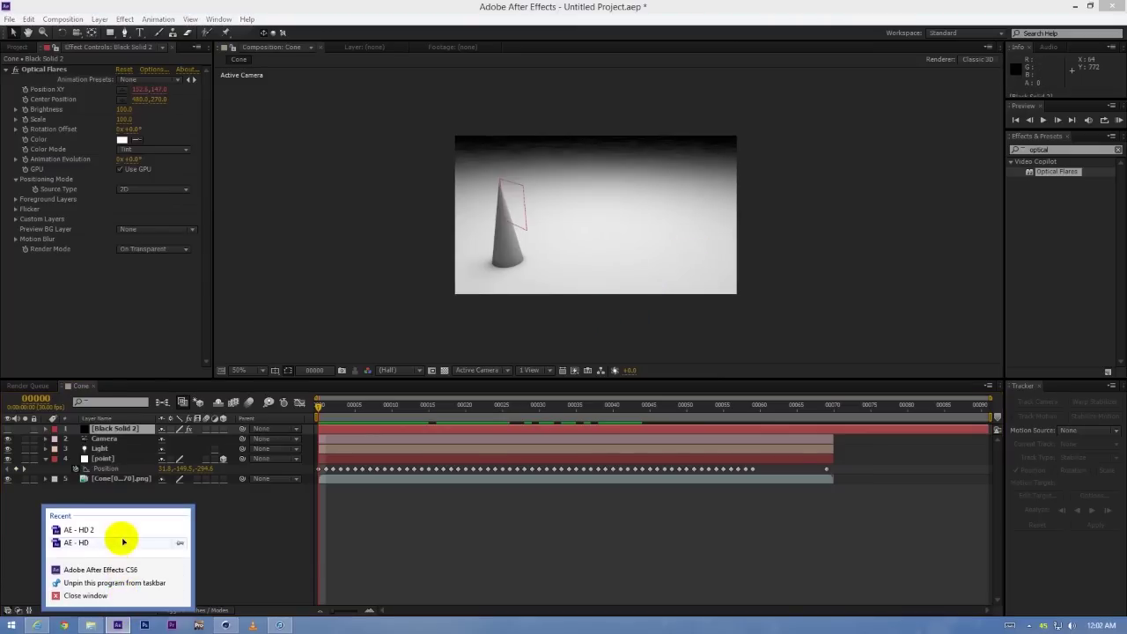
{"action": "left_click", "coordinate": [120, 531]}
{"action": "left_click", "coordinate": [584, 334]}
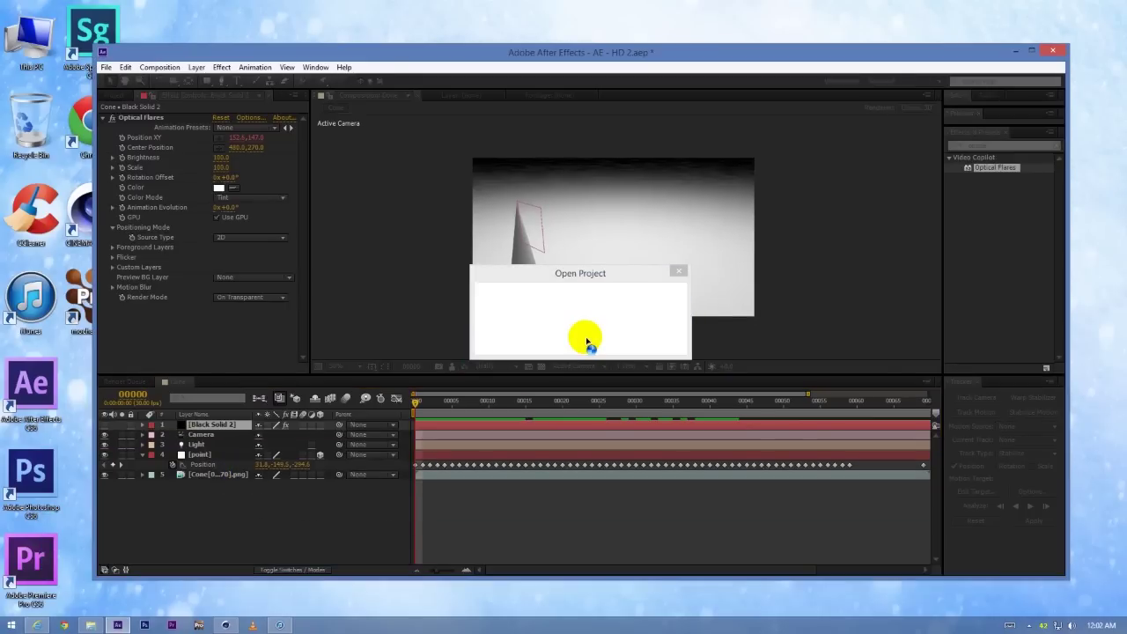
{"action": "right_click", "coordinate": [771, 10]}
{"action": "left_click", "coordinate": [802, 41]}
{"action": "right_click", "coordinate": [806, 23]}
{"action": "left_click", "coordinate": [833, 55]}
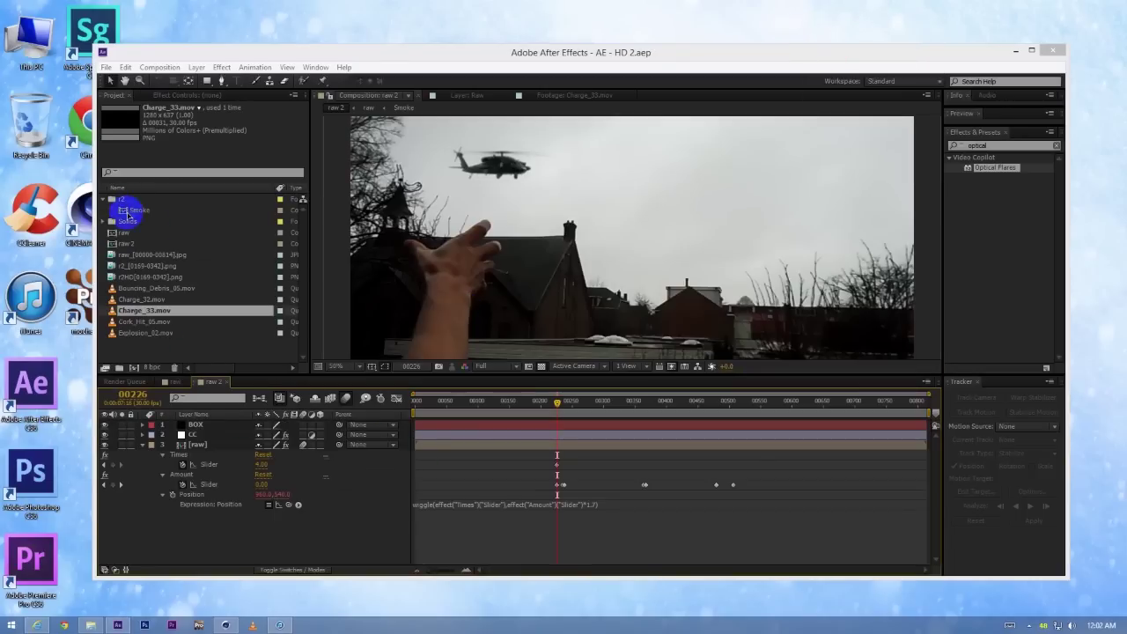
Open the Smoke composition and scrub through it to examine how the smoke follows the helicopter's rotor.
{"action": "double_click", "coordinate": [128, 210]}
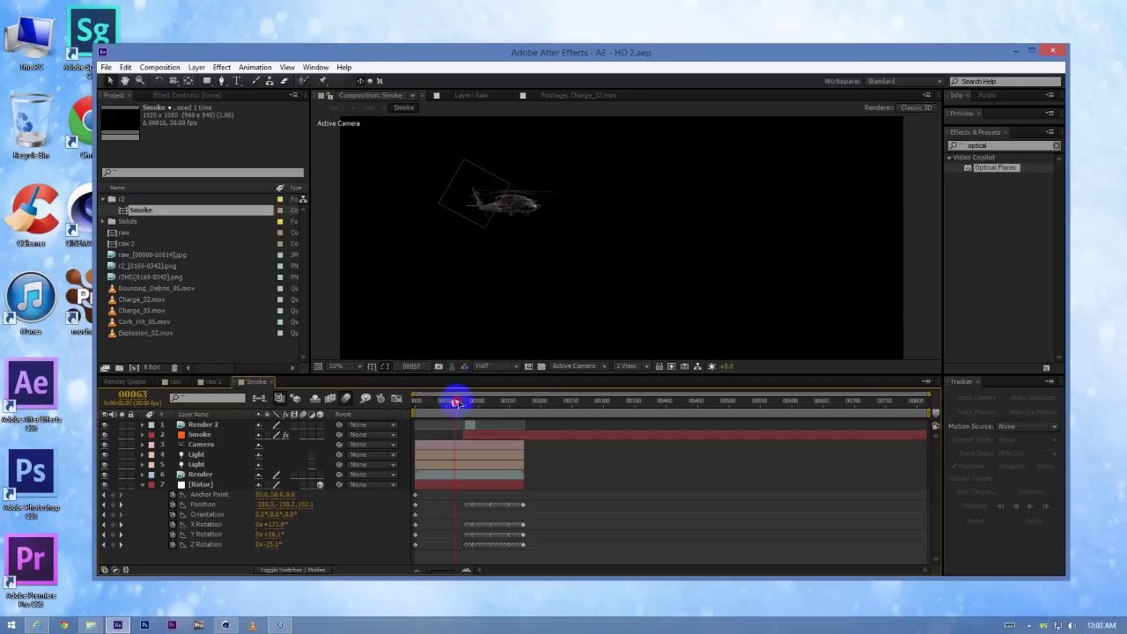
{"action": "left_click_drag", "start_coordinate": [456, 403], "coordinate": [522, 384]}
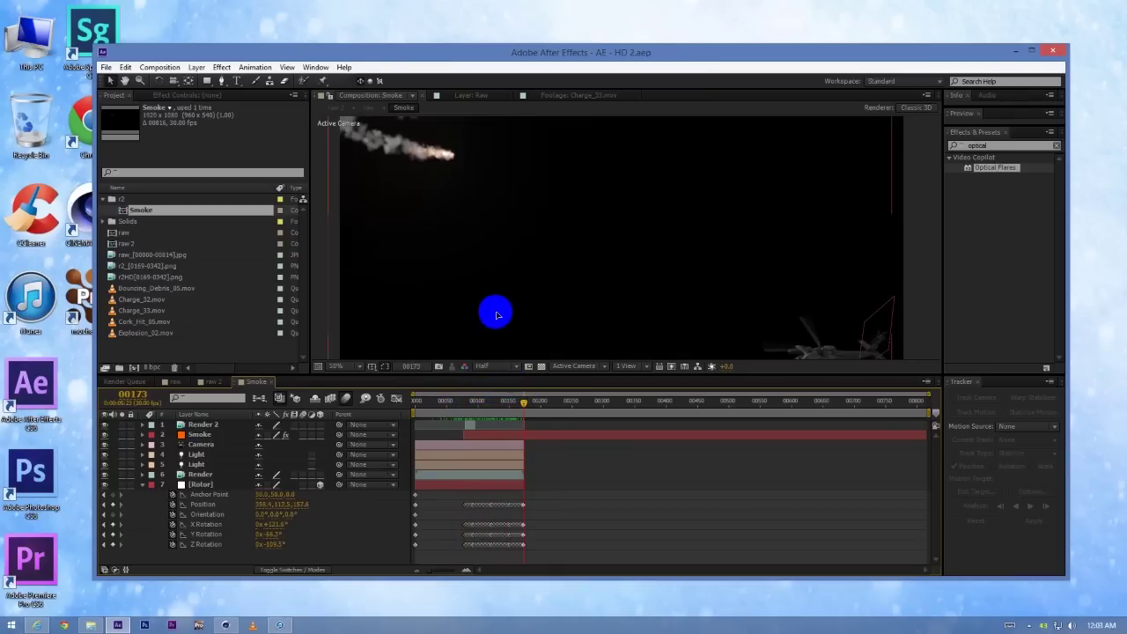
{"action": "key", "text": "comma"}
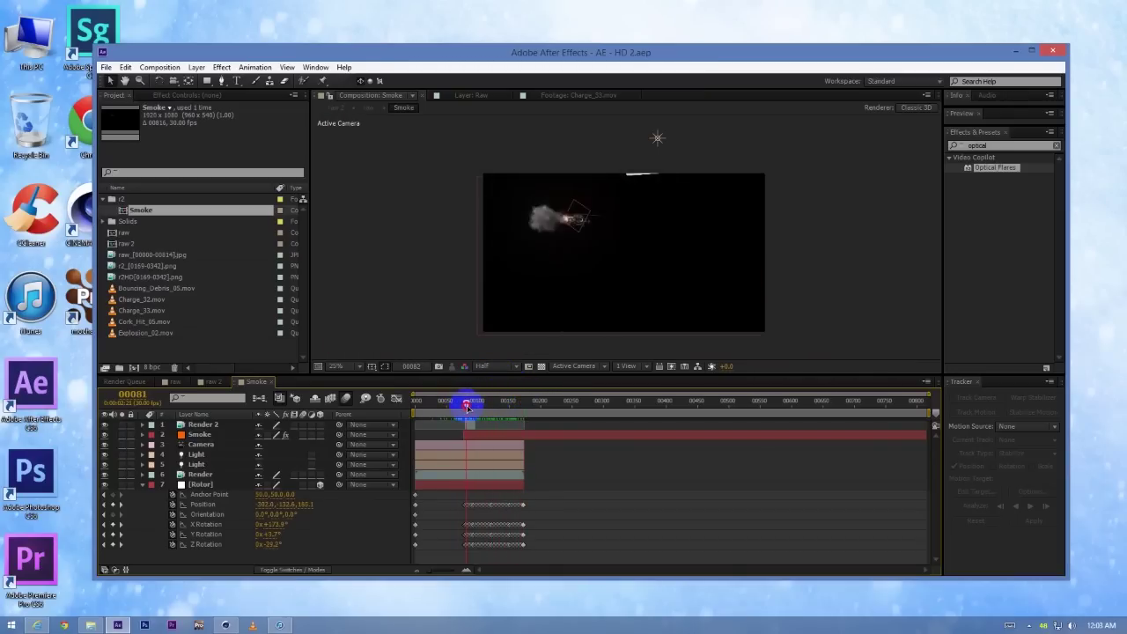